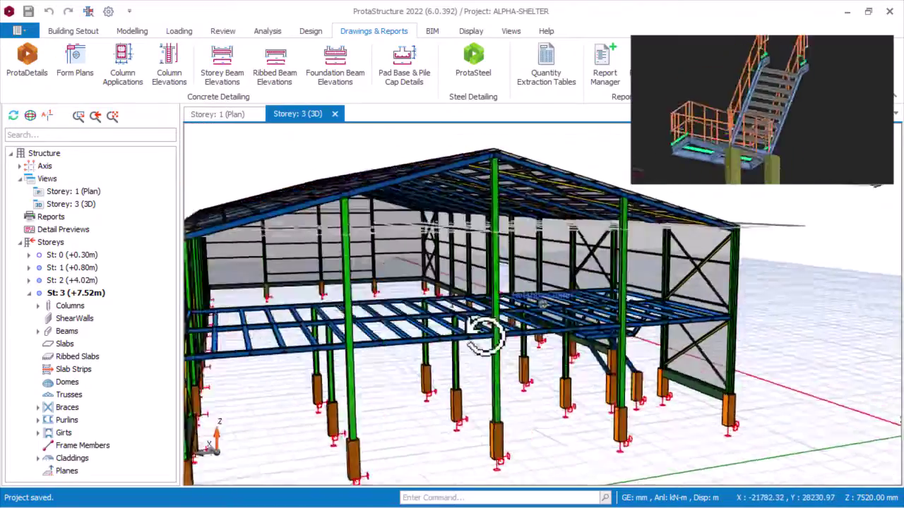
# Examine the shelter frame and the detailed steel staircase with its landing, treads and handrails.
pyautogui.scroll(6, 482, 381)
pyautogui.moveTo(482, 381); pyautogui.dragTo(424, 379, button='middle')
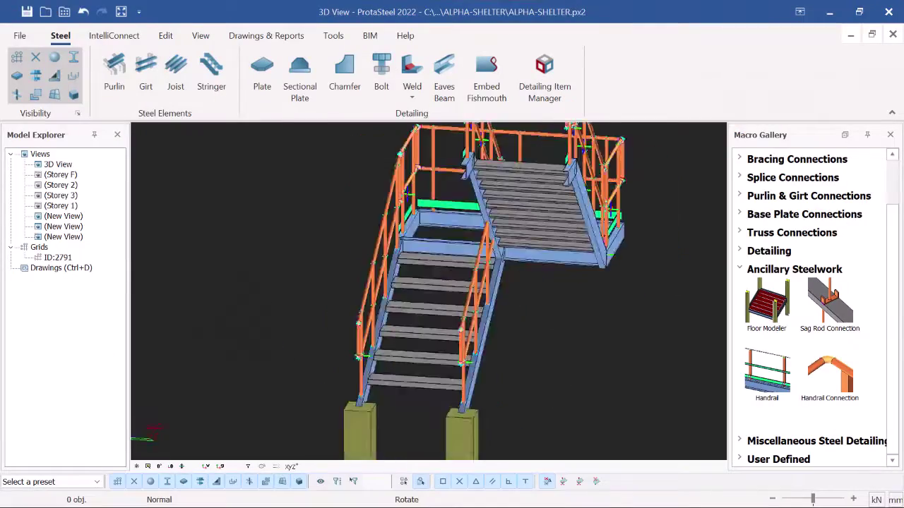
pyautogui.moveTo(346, 282); pyautogui.dragTo(501, 298, button='middle')
pyautogui.scroll(-3, 500, 299)
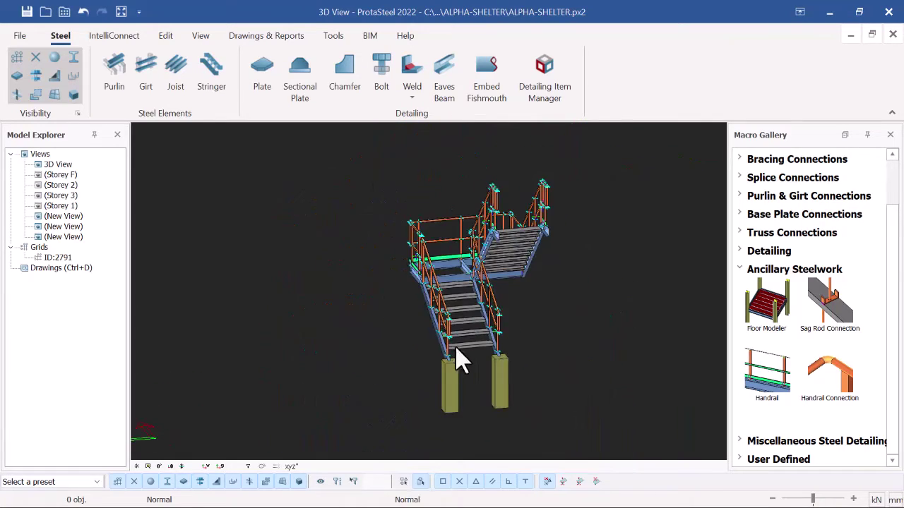
pyautogui.scroll(5, 466, 347)
pyautogui.moveTo(485, 346); pyautogui.dragTo(466, 321, button='middle')
pyautogui.scroll(-2, 466, 321)
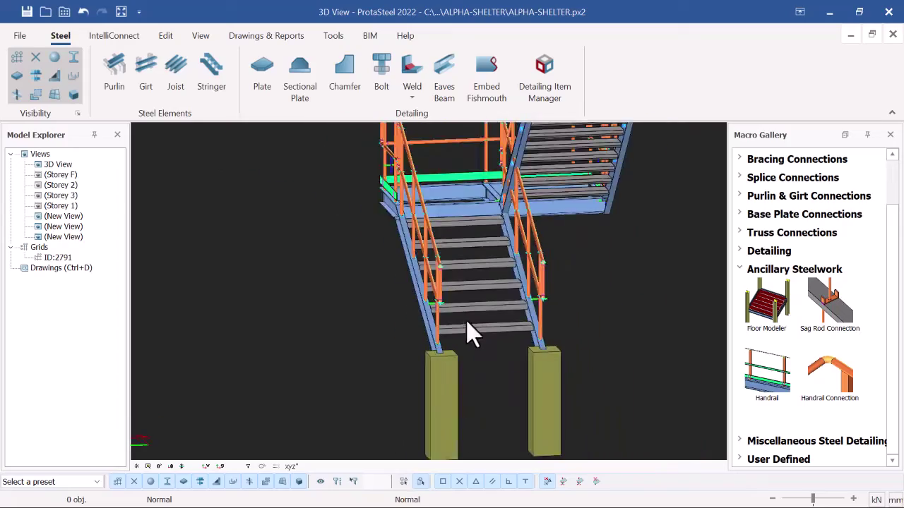
pyautogui.scroll(-3, 468, 318)
pyautogui.moveTo(611, 277); pyautogui.dragTo(508, 288, button='middle')
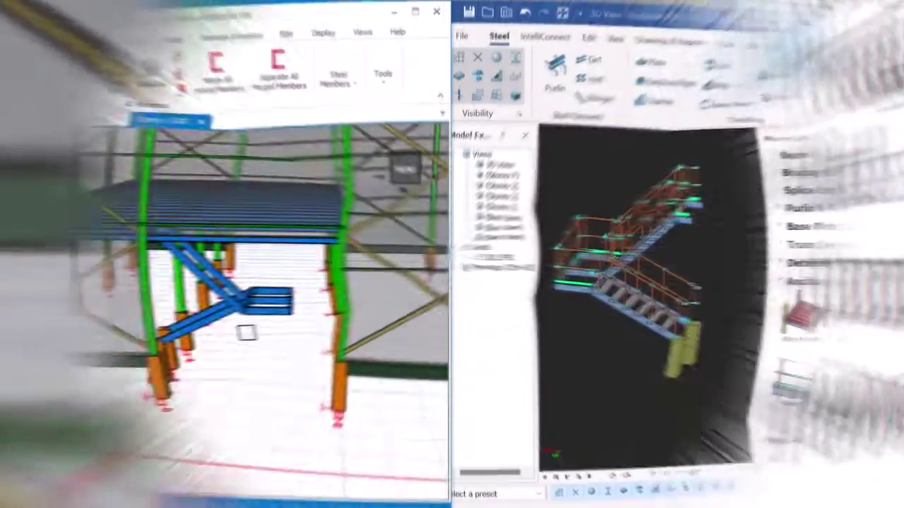
# Compare the bare stair frame in ProtaStructure with the fully detailed staircase in ProtaSteel.
pyautogui.scroll(2, 226, 330)
pyautogui.scroll(-2, 228, 345)
pyautogui.moveTo(228, 347); pyautogui.dragTo(262, 347, button='middle')
pyautogui.scroll(2, 349, 297)
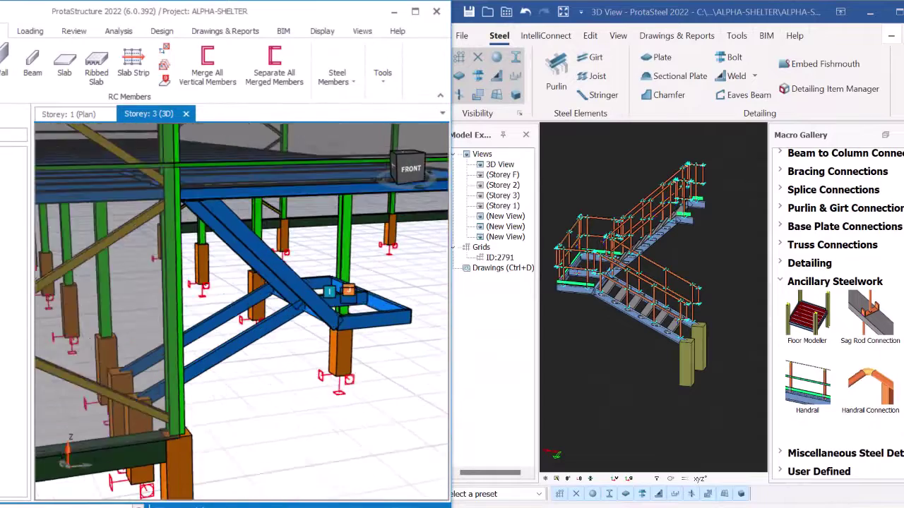
pyautogui.scroll(1, 347, 300)
pyautogui.click(637, 377)
pyautogui.scroll(-2, 718, 270)
pyautogui.scroll(4, 698, 293)
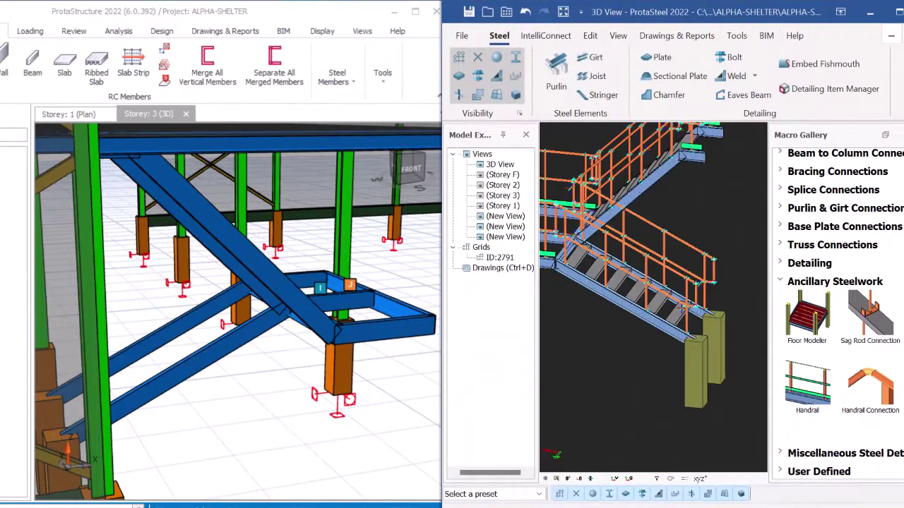
pyautogui.moveTo(696, 295); pyautogui.dragTo(604, 357, button='middle')
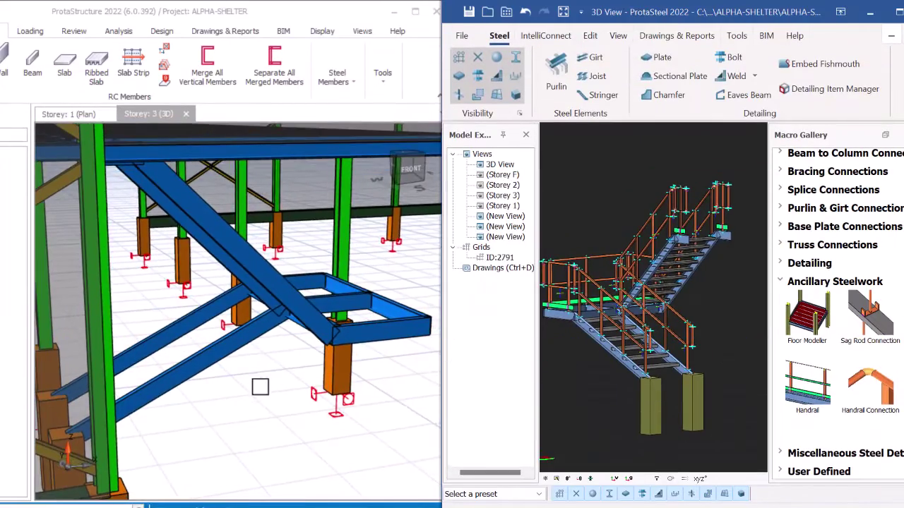
pyautogui.click(283, 372)
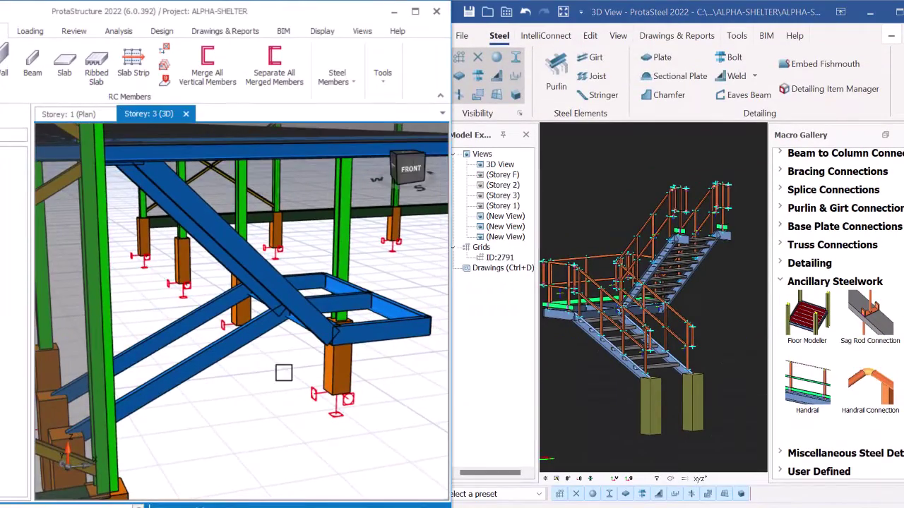
pyautogui.moveTo(283, 372)
pyautogui.mouseDown(button='middle')
pyautogui.moveTo(246, 375)
pyautogui.moveTo(215, 343)
pyautogui.moveTo(269, 342)
pyautogui.mouseUp(button='middle')
pyautogui.scroll(-3, 642, 305)
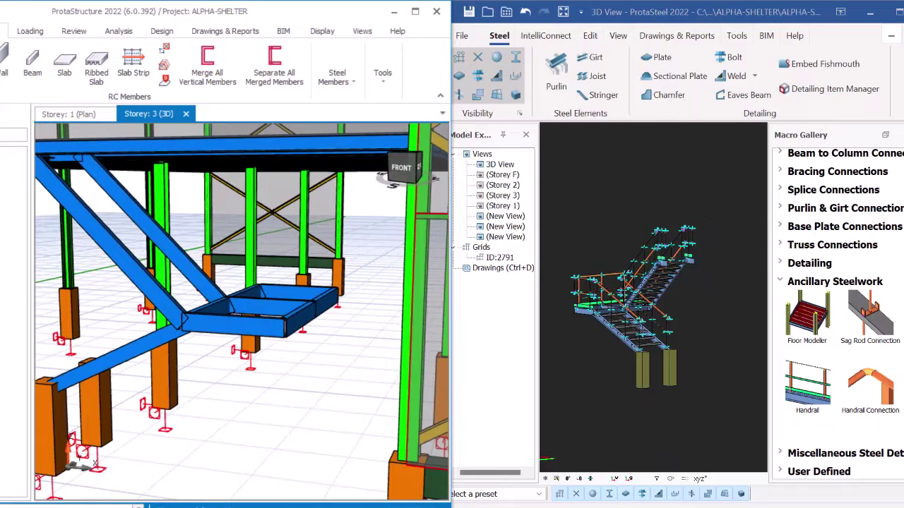
pyautogui.scroll(3, 577, 283)
pyautogui.scroll(-1, 271, 356)
pyautogui.moveTo(235, 385); pyautogui.dragTo(257, 440, button='middle')
pyautogui.rightClick(544, 338)
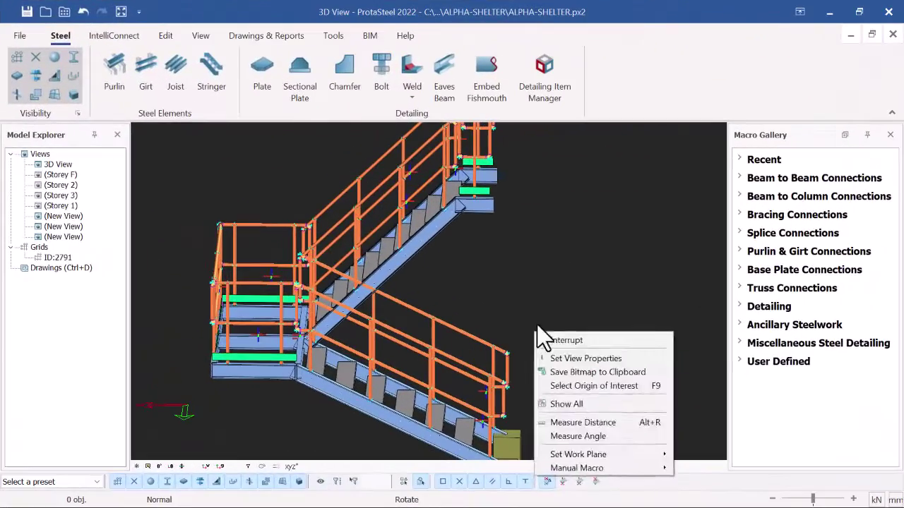
pyautogui.press('Escape')
pyautogui.moveTo(537, 325); pyautogui.dragTo(572, 348, button='middle')
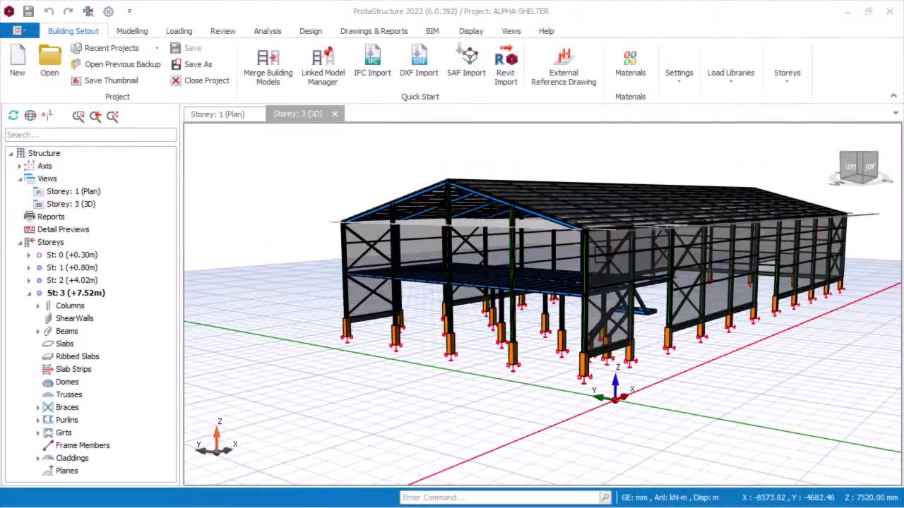
# Examine the whole ALPHA-SHELTER building model from several sides in ProtaStructure.
pyautogui.moveTo(565, 283); pyautogui.dragTo(622, 286, button='middle')
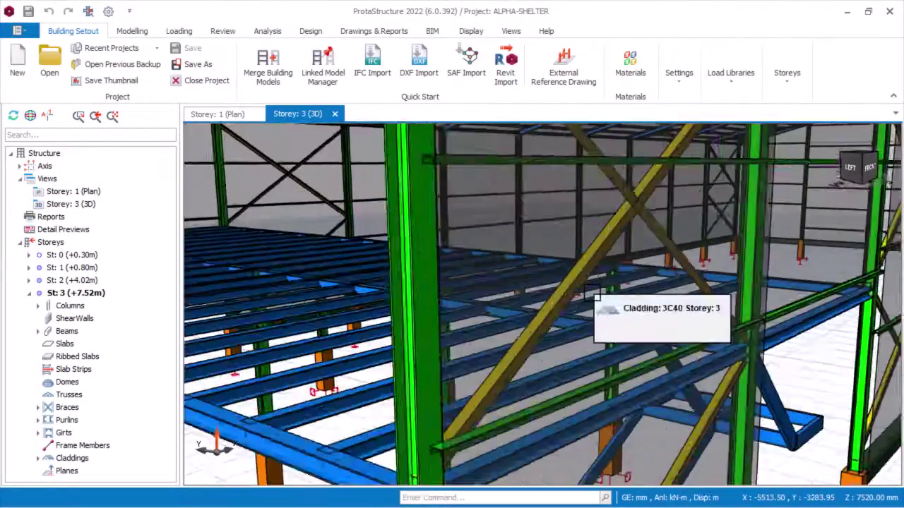
pyautogui.scroll(-5, 565, 318)
pyautogui.moveTo(536, 336); pyautogui.dragTo(510, 329, button='middle')
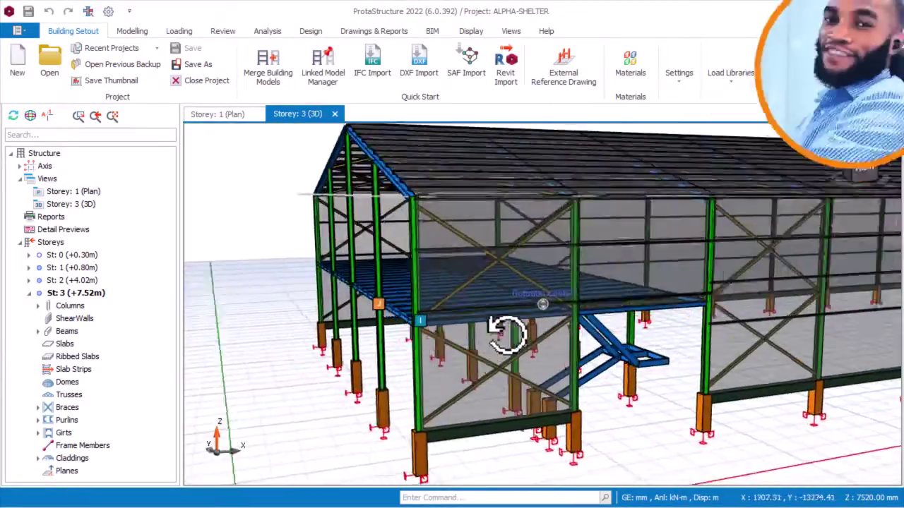
pyautogui.moveTo(506, 333); pyautogui.dragTo(560, 338, button='middle')
pyautogui.scroll(-3, 561, 337)
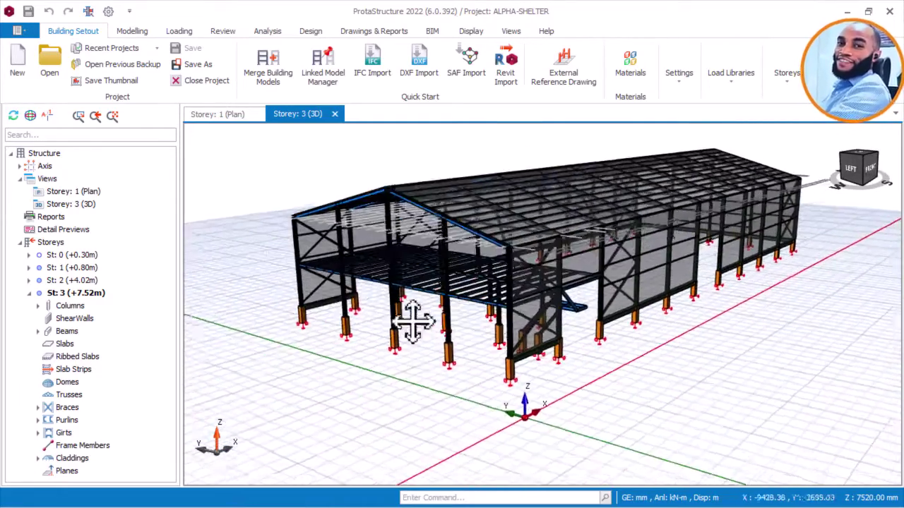
pyautogui.scroll(2, 416, 332)
pyautogui.moveTo(493, 333); pyautogui.dragTo(552, 335, button='middle')
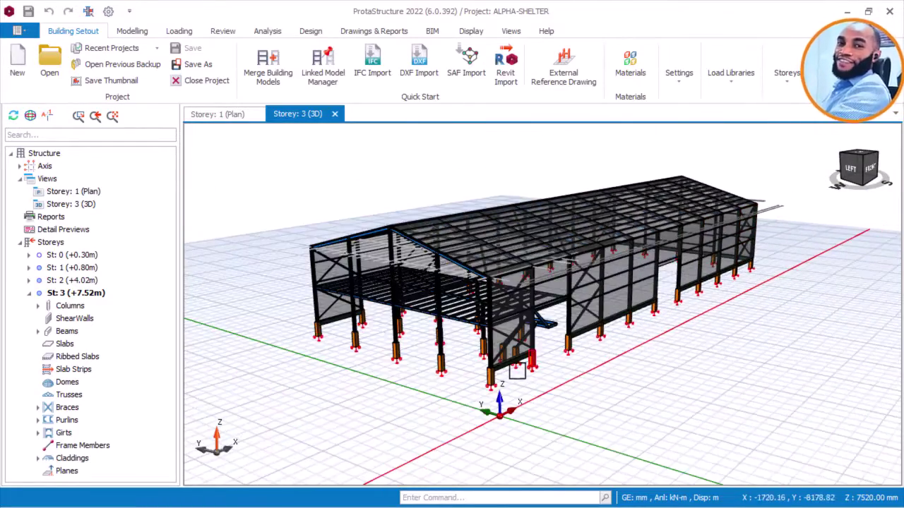
pyautogui.scroll(3, 516, 371)
pyautogui.scroll(-2, 576, 310)
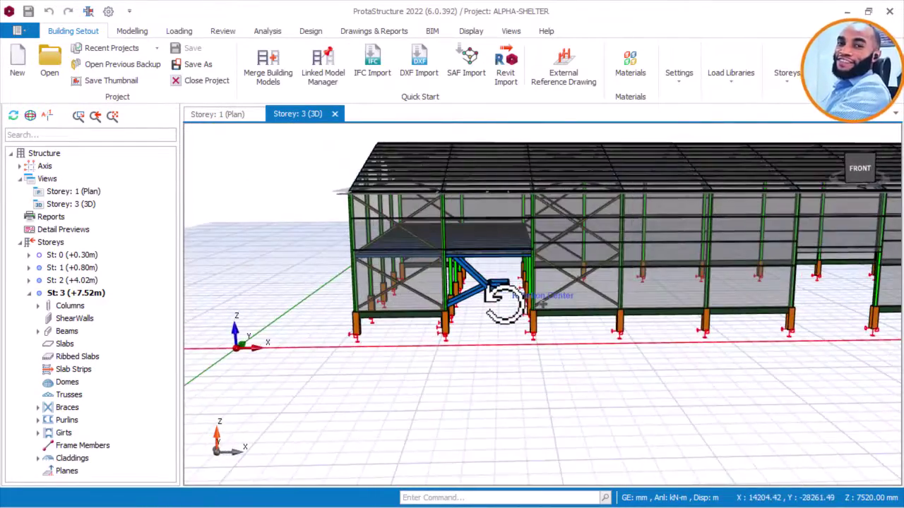
# Inspect the inclined stair beams, the landing frame and their supporting stub columns beneath the mezzanine floor.
pyautogui.scroll(3, 514, 300)
pyautogui.moveTo(502, 268); pyautogui.dragTo(484, 318, button='middle')
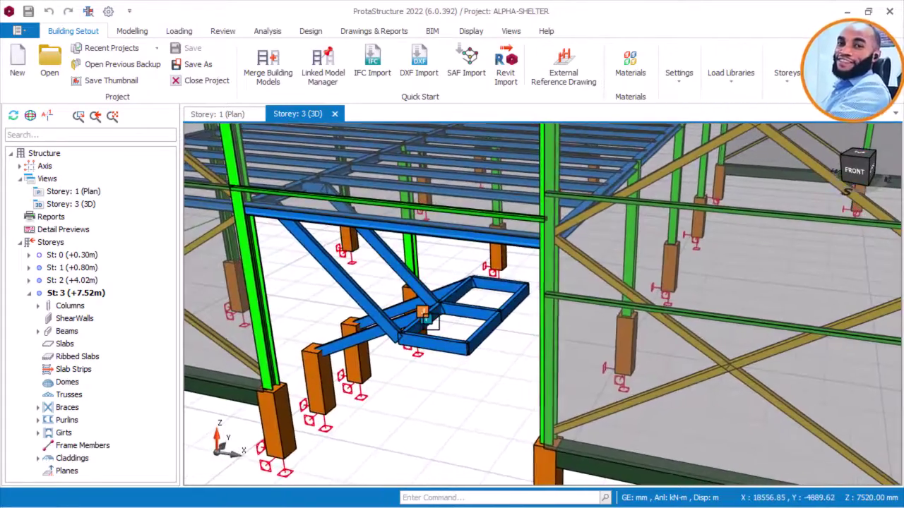
pyautogui.scroll(-5, 545, 308)
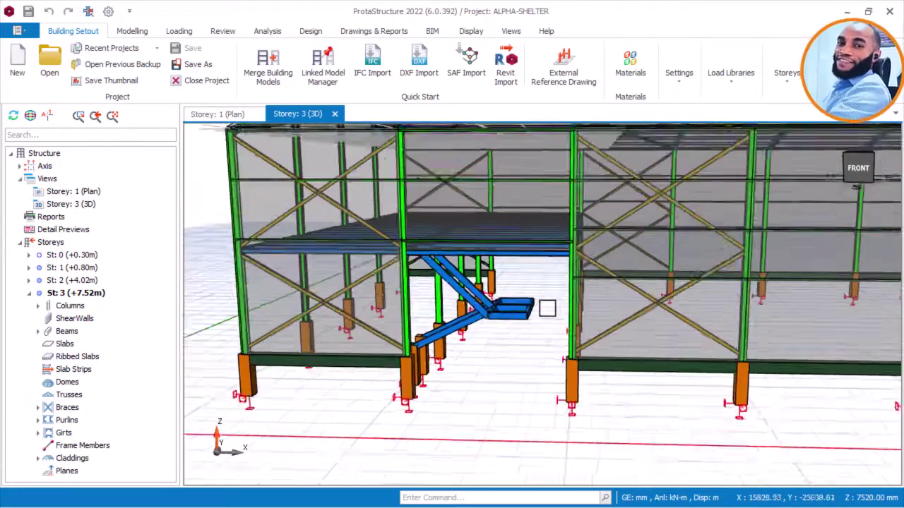
pyautogui.moveTo(442, 317)
pyautogui.mouseDown(button='middle')
pyautogui.moveTo(507, 326)
pyautogui.moveTo(591, 321)
pyautogui.moveTo(428, 322)
pyautogui.mouseUp(button='middle')
pyautogui.scroll(5, 529, 317)
pyautogui.scroll(-4, 530, 317)
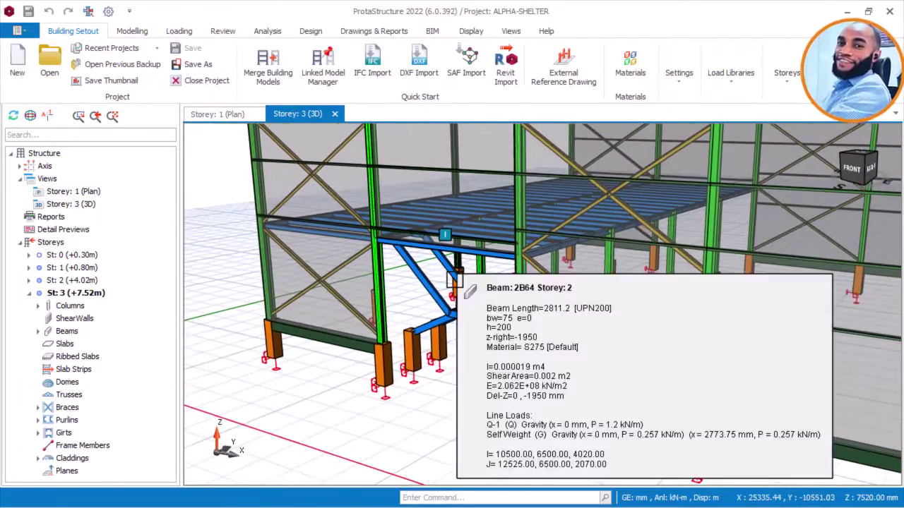
pyautogui.scroll(3, 452, 280)
pyautogui.moveTo(544, 326)
pyautogui.mouseDown(button='middle')
pyautogui.moveTo(519, 321)
pyautogui.moveTo(515, 343)
pyautogui.moveTo(529, 323)
pyautogui.moveTo(487, 302)
pyautogui.mouseUp(button='middle')
pyautogui.scroll(-3, 494, 299)
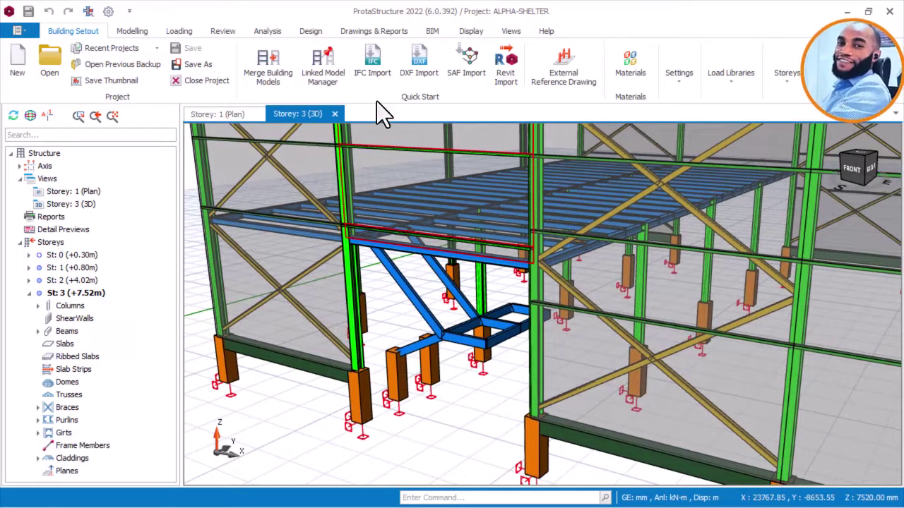
# Transfer the ALPHA-SHELTER structural model to ProtaSteel for steel detailing.
pyautogui.click(361, 30)
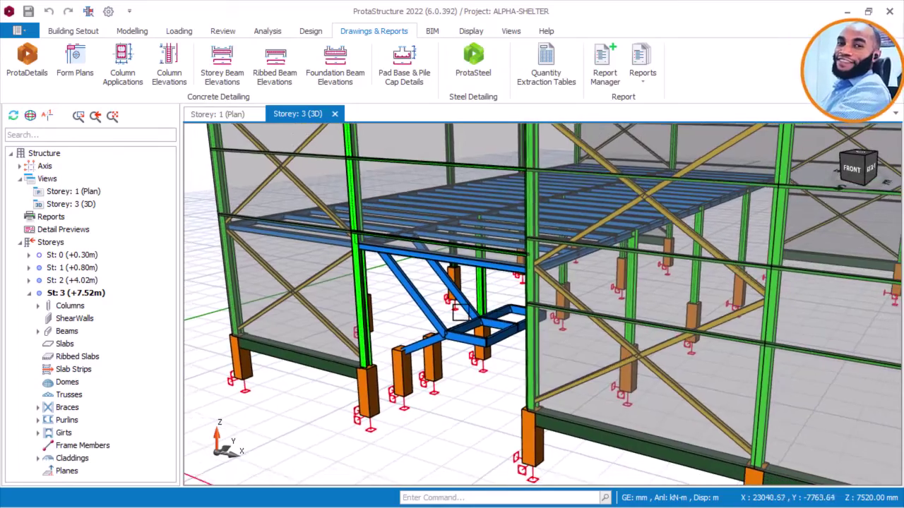
pyautogui.moveTo(416, 317)
pyautogui.mouseDown(button='middle')
pyautogui.moveTo(529, 306)
pyautogui.moveTo(587, 312)
pyautogui.moveTo(589, 322)
pyautogui.mouseUp(button='middle')
pyautogui.scroll(-5, 550, 373)
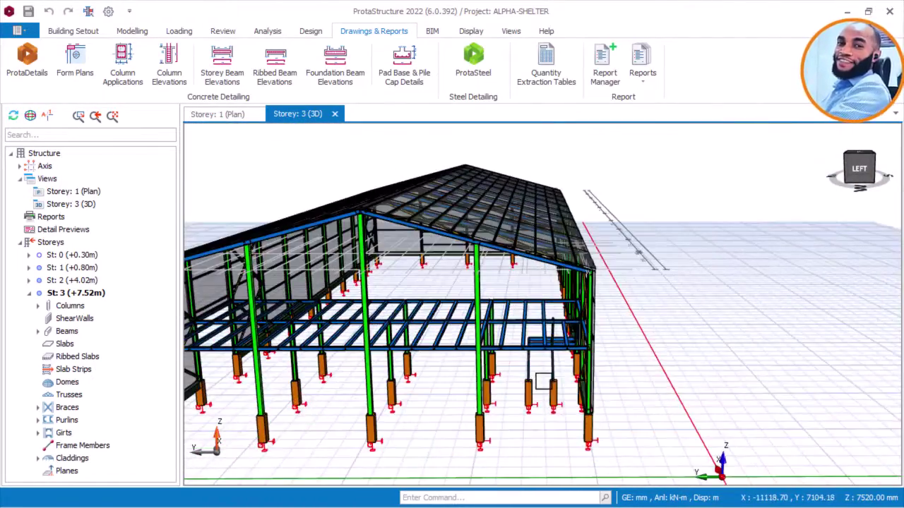
pyautogui.scroll(10, 563, 367)
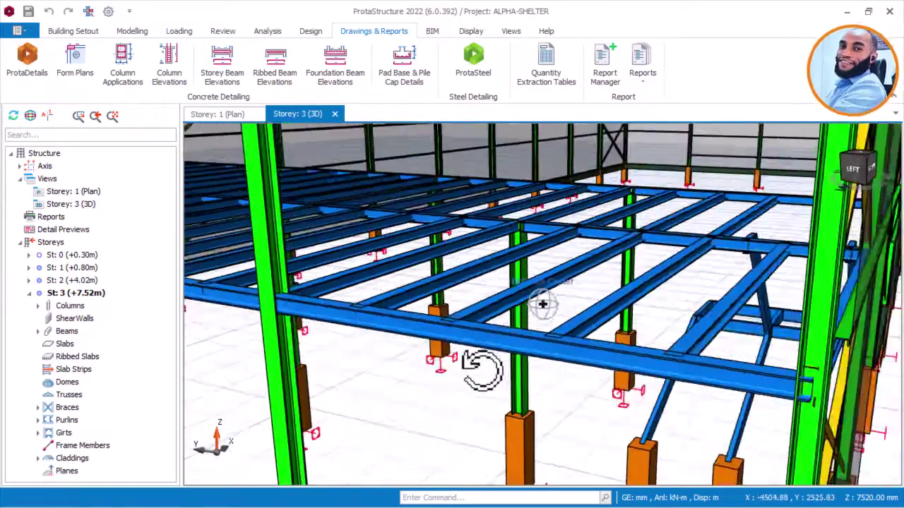
pyautogui.moveTo(482, 370); pyautogui.dragTo(455, 362, button='middle')
pyautogui.scroll(-5, 489, 334)
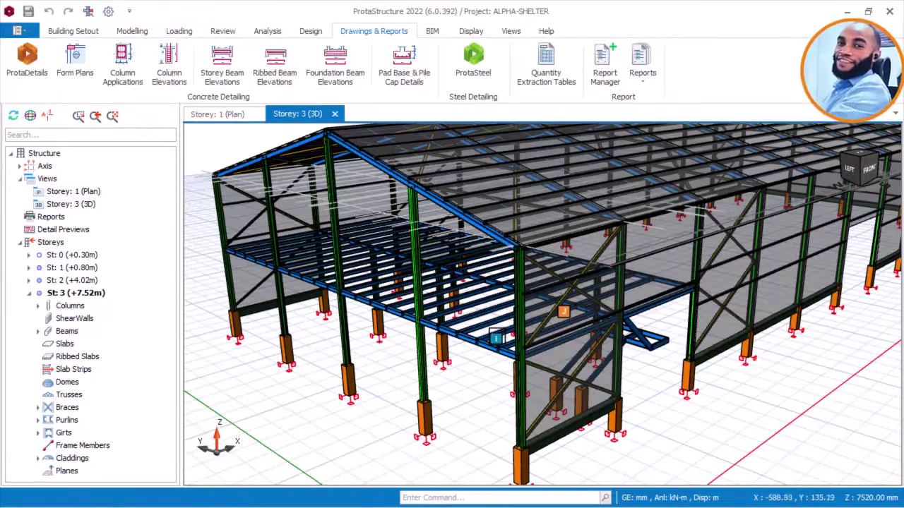
pyautogui.moveTo(578, 340); pyautogui.dragTo(489, 363, button='middle')
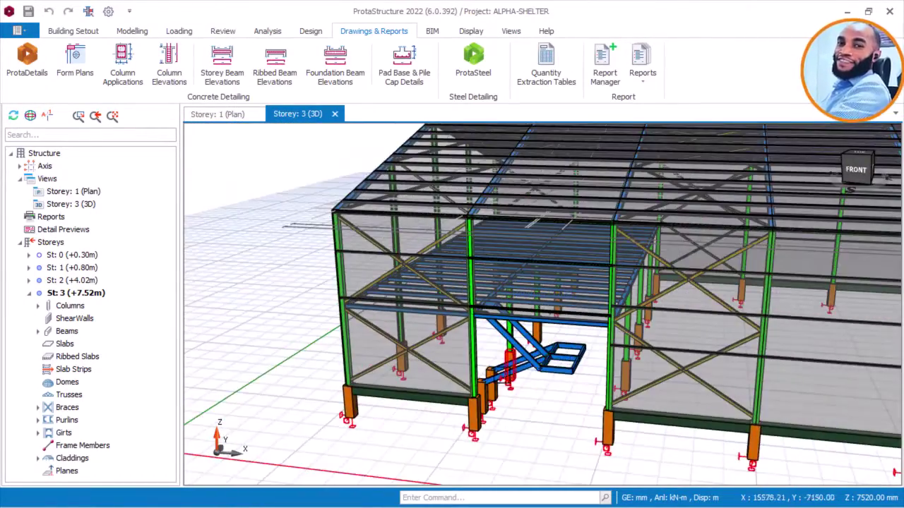
pyautogui.scroll(4, 487, 364)
pyautogui.scroll(3, 486, 365)
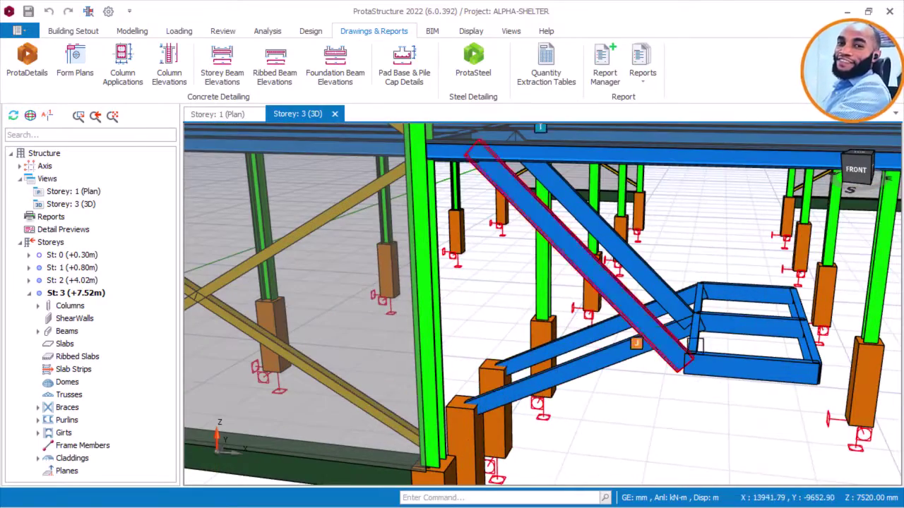
pyautogui.moveTo(687, 329); pyautogui.dragTo(499, 298, button='middle')
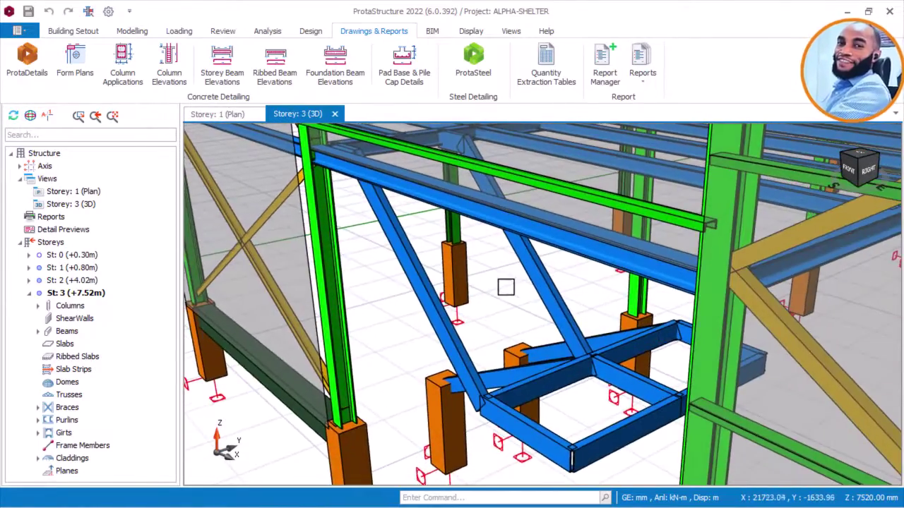
pyautogui.scroll(-3, 506, 288)
pyautogui.scroll(-2, 541, 289)
pyautogui.moveTo(439, 312); pyautogui.dragTo(532, 313, button='middle')
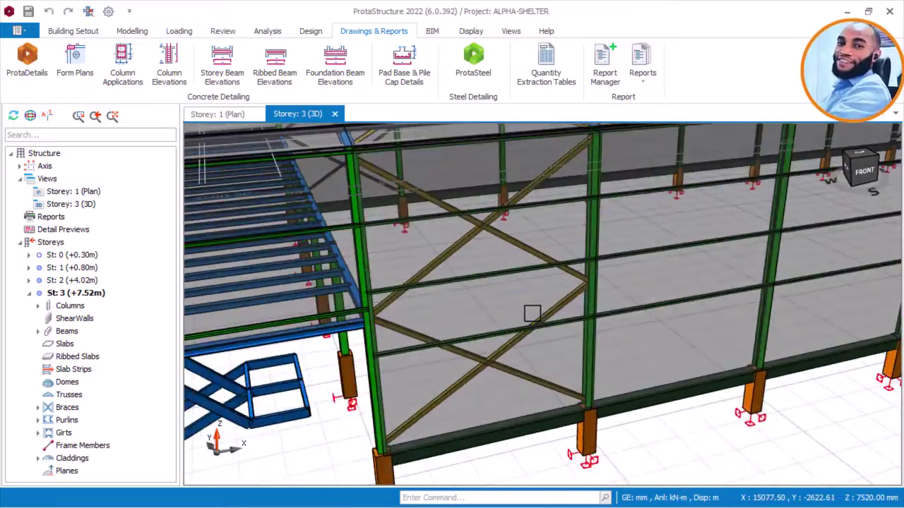
pyautogui.scroll(-5, 527, 308)
pyautogui.moveTo(402, 306); pyautogui.dragTo(492, 305, button='middle')
pyautogui.scroll(7, 492, 304)
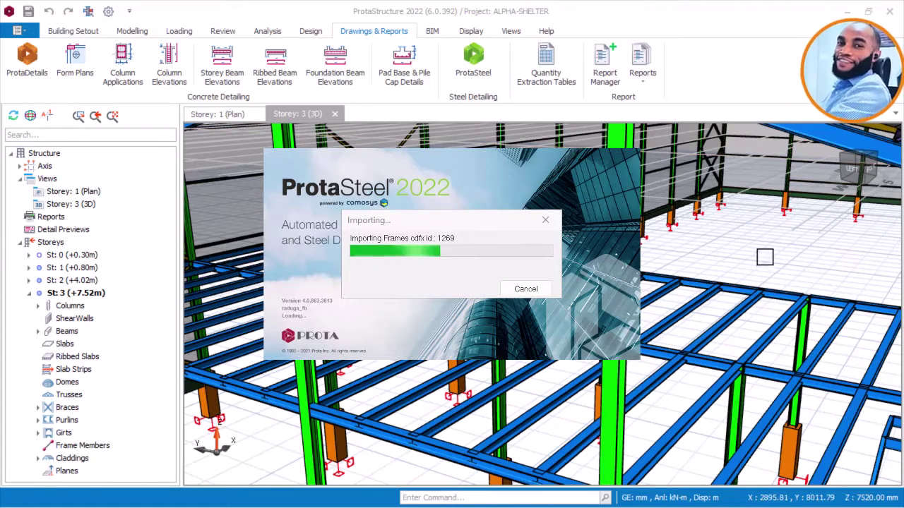
pyautogui.scroll(-1, 765, 257)
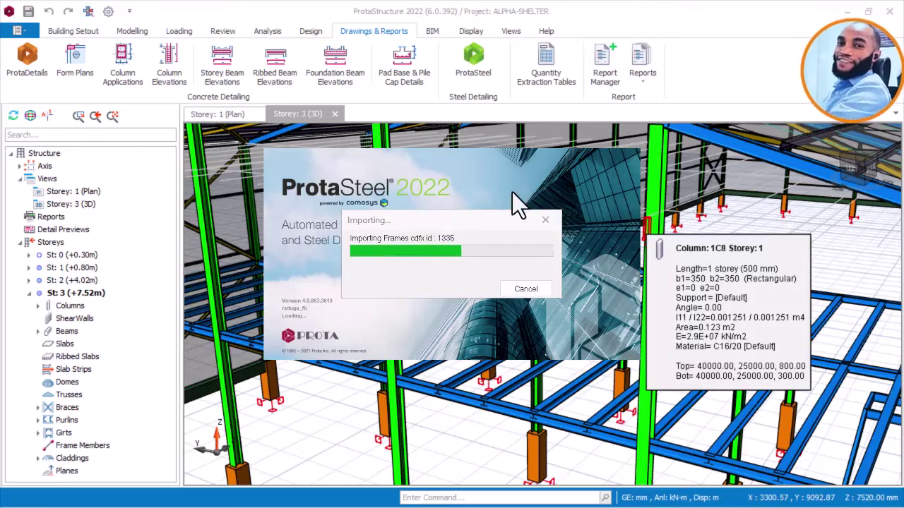
pyautogui.scroll(-4, 743, 242)
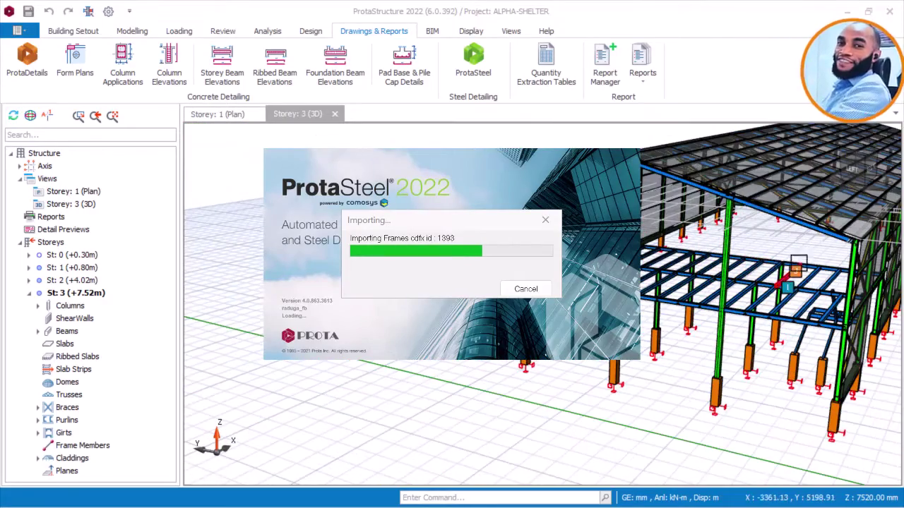
pyautogui.moveTo(800, 254); pyautogui.dragTo(508, 286, button='middle')
pyautogui.scroll(3, 496, 376)
pyautogui.scroll(-2, 492, 356)
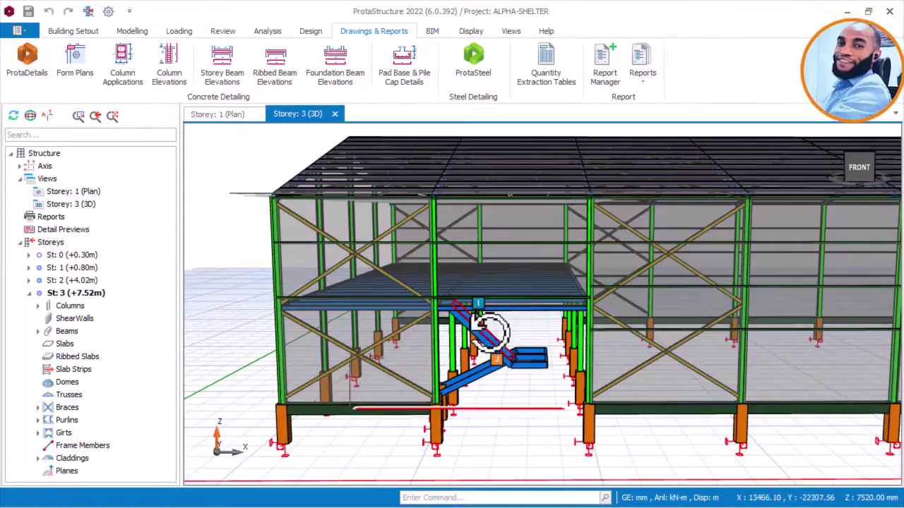
pyautogui.moveTo(488, 331); pyautogui.dragTo(593, 353, button='middle')
pyautogui.scroll(-3, 518, 317)
pyautogui.scroll(3, 536, 346)
pyautogui.scroll(-2, 536, 345)
pyautogui.moveTo(537, 345); pyautogui.dragTo(554, 341, button='middle')
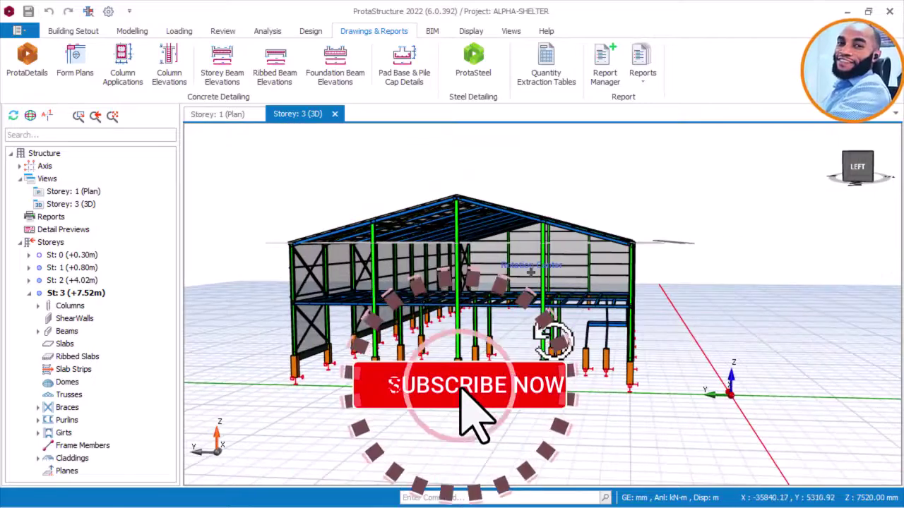
# Save the project and read through the ALPHA-SHELTER_ImportErrorLog.txt import log.
pyautogui.hotkey('ctrl', 's')
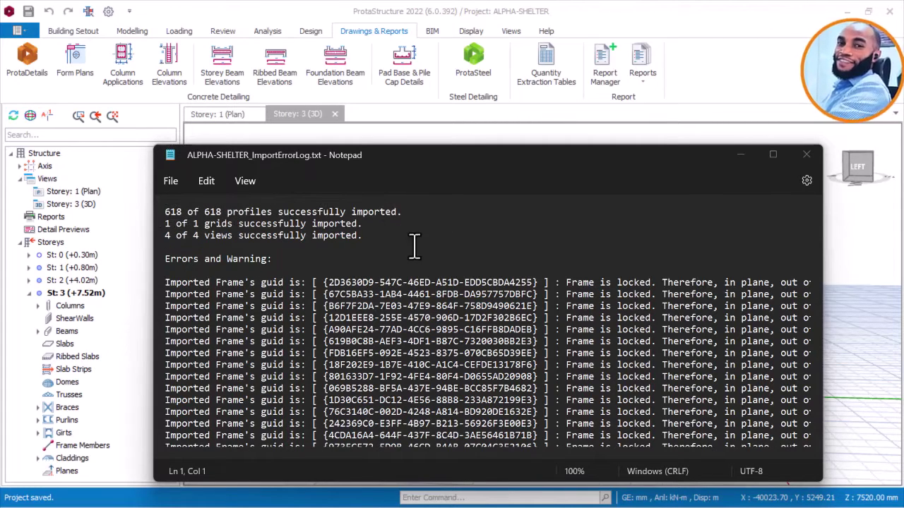
pyautogui.scroll(-10, 610, 269)
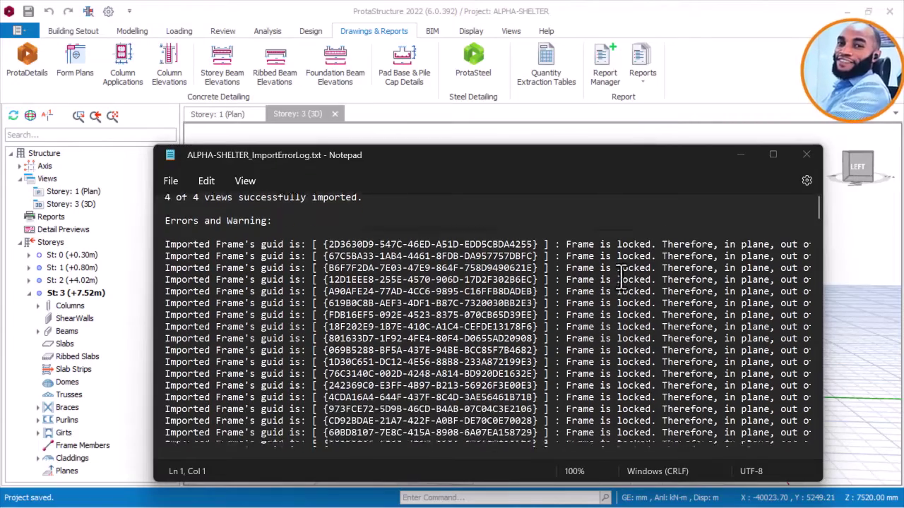
# Read through the frame warnings in the import error log and close it.
pyautogui.scroll(-10, 478, 273)
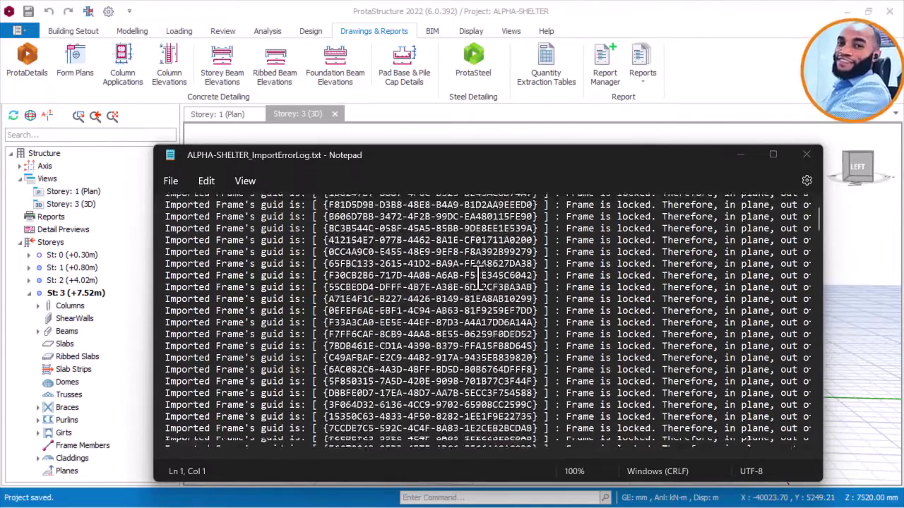
pyautogui.scroll(-10, 395, 278)
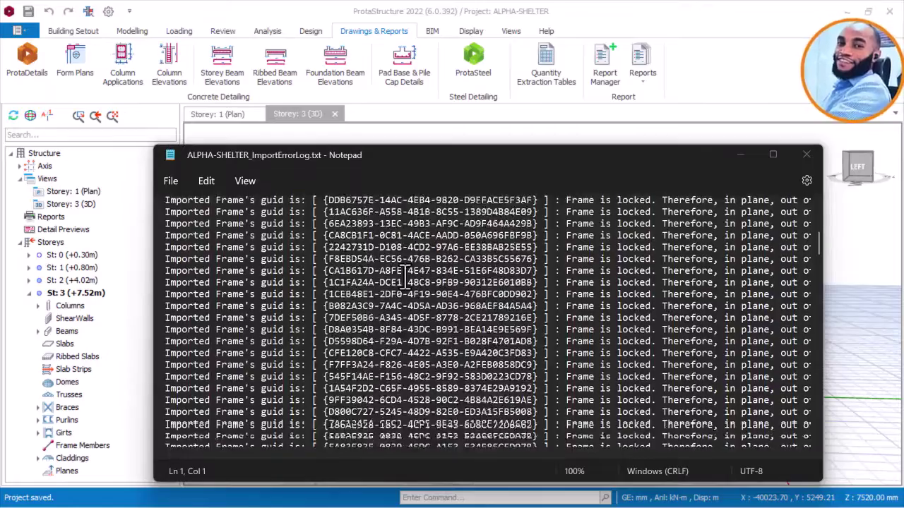
pyautogui.scroll(-10, 465, 283)
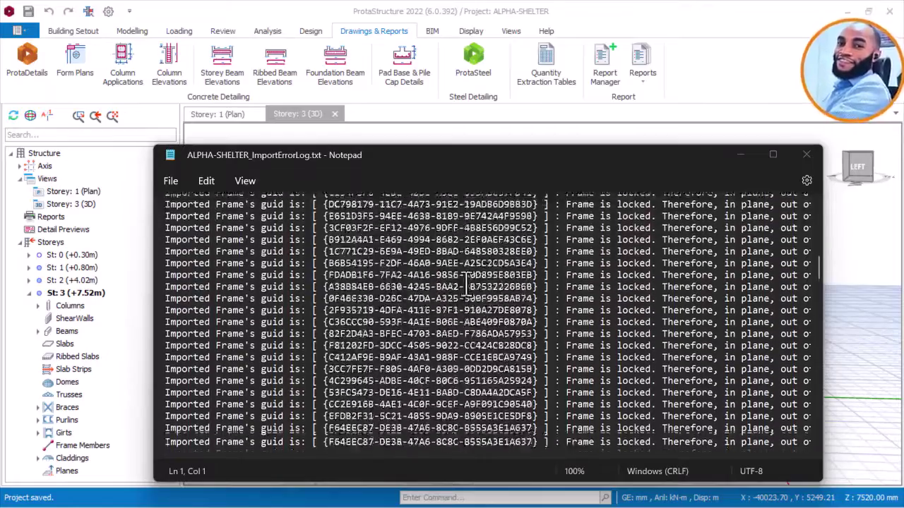
pyautogui.scroll(-3, 472, 290)
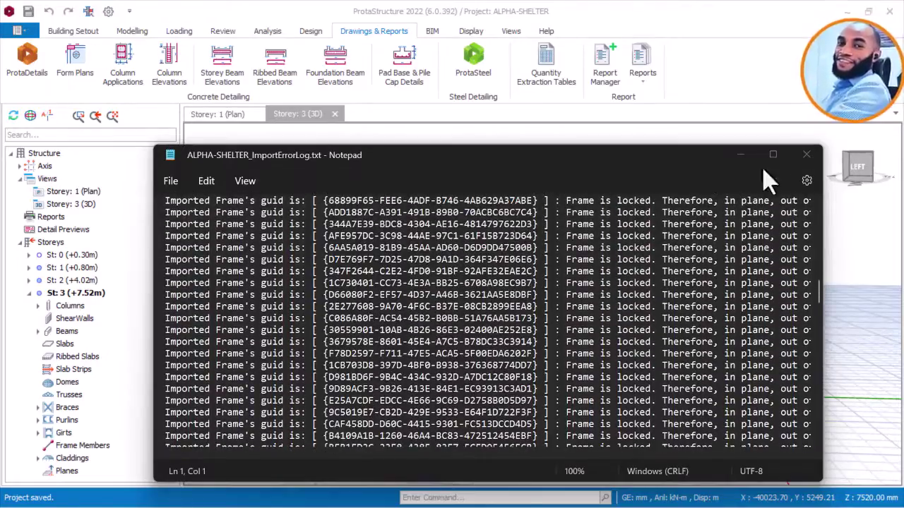
pyautogui.click(807, 156)
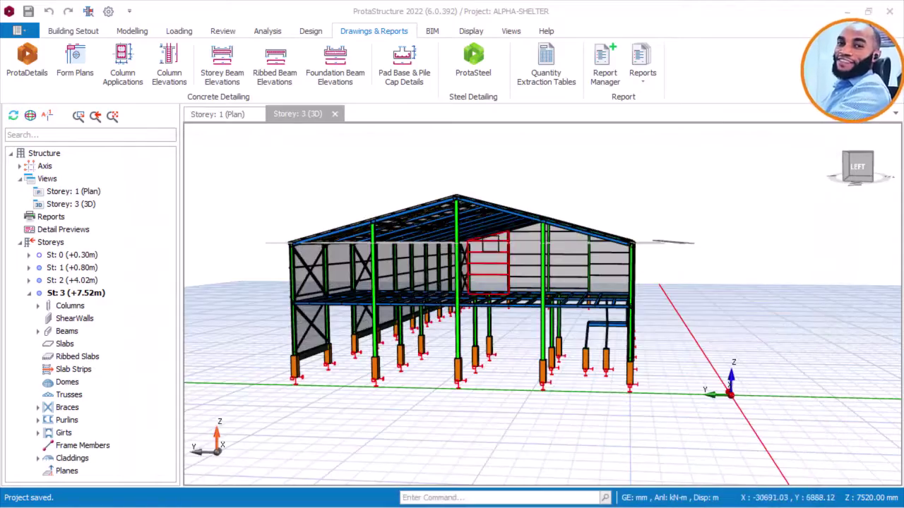
# Switch to ProtaSteel and examine the transferred steel frame, mezzanine floor and roof ridge from several sides.
pyautogui.moveTo(514, 254); pyautogui.dragTo(378, 151, button='middle')
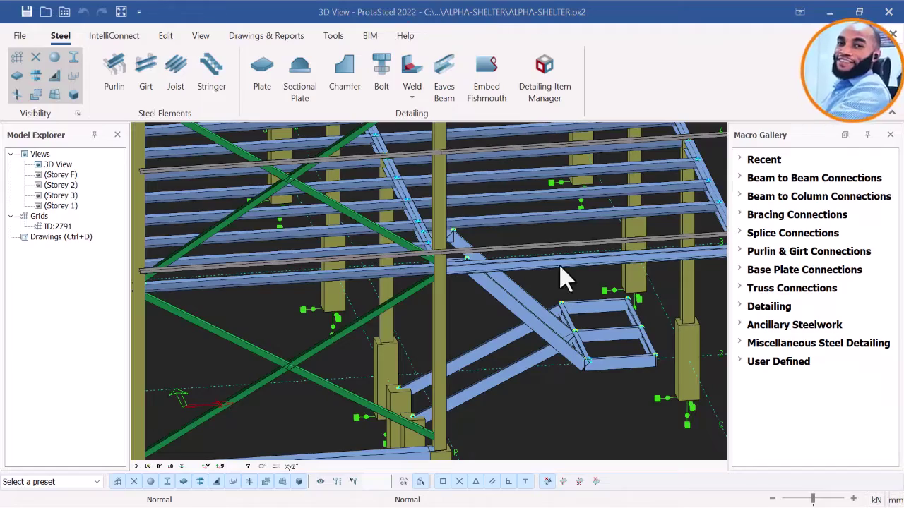
pyautogui.scroll(-2, 564, 282)
pyautogui.scroll(-5, 535, 345)
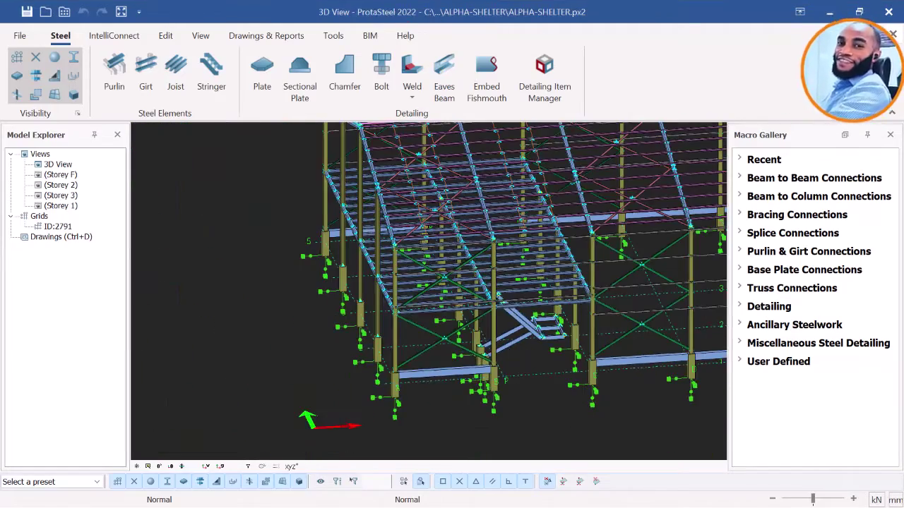
pyautogui.moveTo(534, 345); pyautogui.dragTo(547, 337, button='middle')
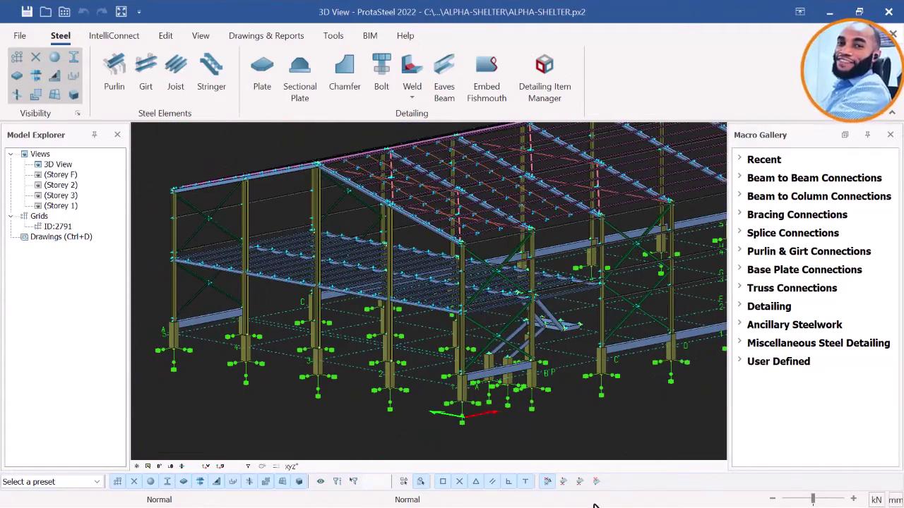
pyautogui.scroll(3, 536, 303)
pyautogui.scroll(-4, 531, 287)
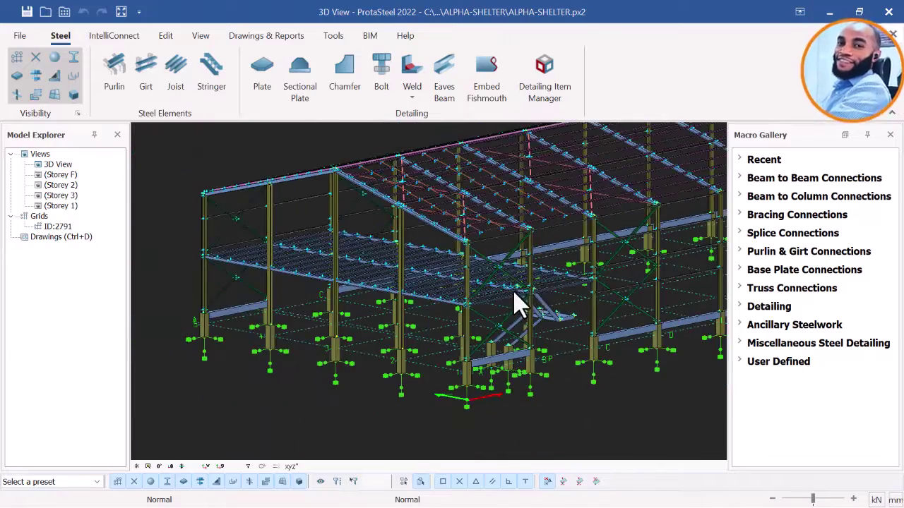
pyautogui.moveTo(512, 290); pyautogui.dragTo(561, 275, button='middle')
pyautogui.moveTo(571, 312); pyautogui.dragTo(497, 291, button='middle')
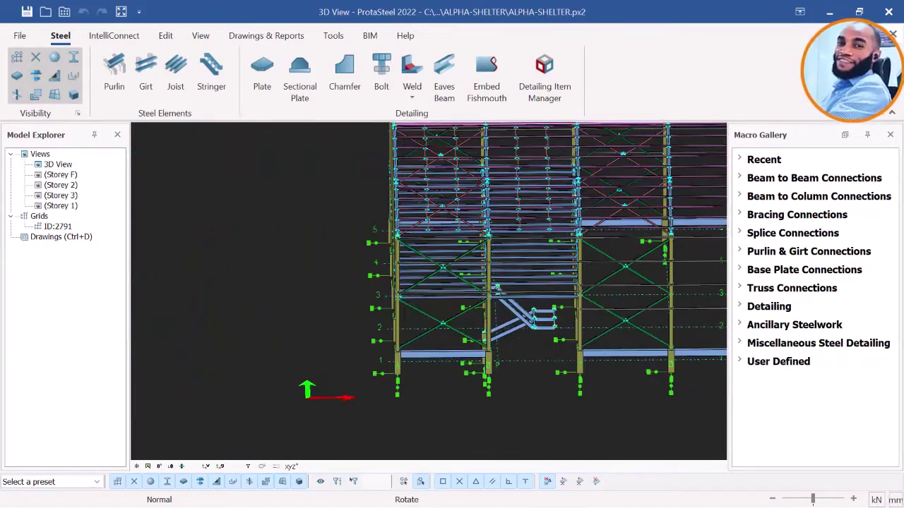
pyautogui.scroll(3, 519, 325)
pyautogui.scroll(-2, 519, 324)
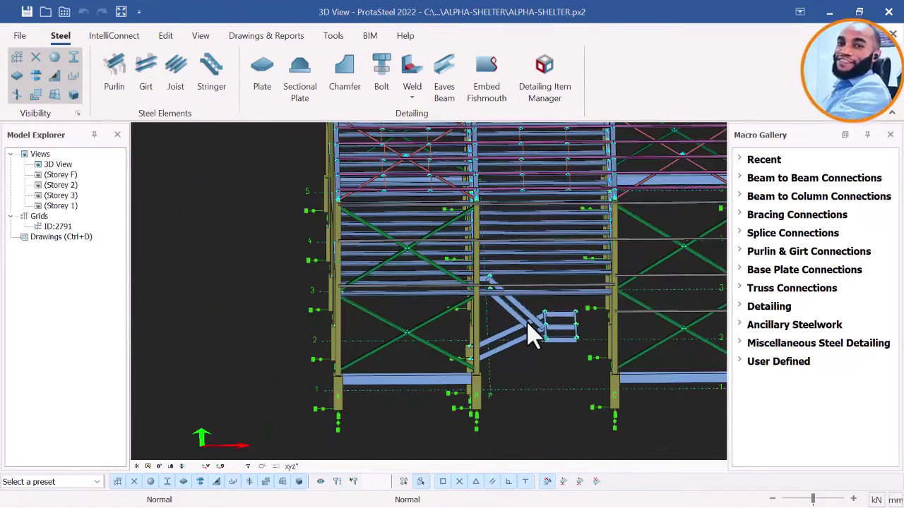
pyautogui.moveTo(528, 327); pyautogui.dragTo(425, 229, button='middle')
pyautogui.scroll(-2, 542, 306)
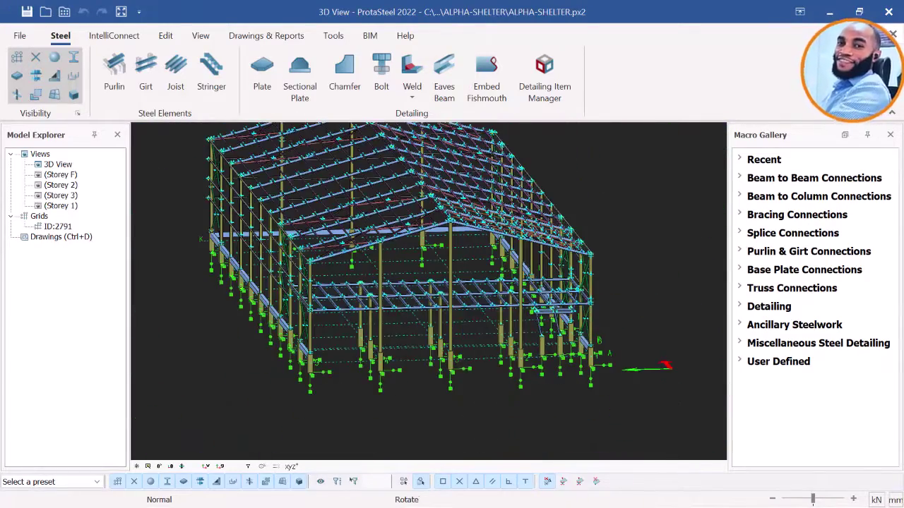
pyautogui.scroll(3, 425, 230)
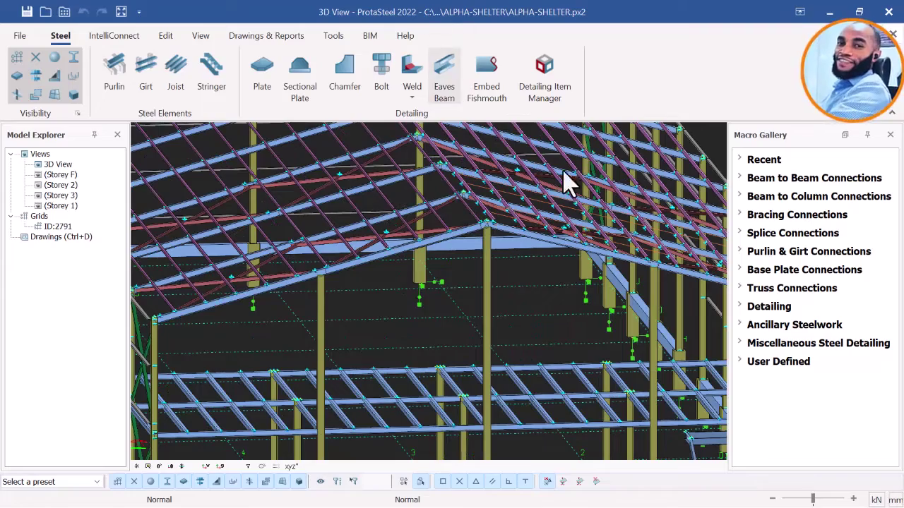
pyautogui.scroll(6, 487, 226)
pyautogui.scroll(-3, 486, 245)
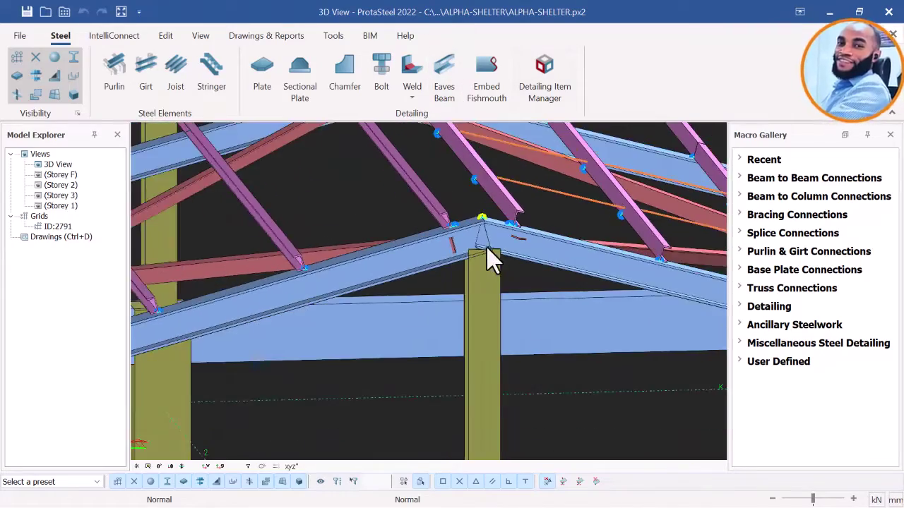
pyautogui.scroll(-8, 508, 263)
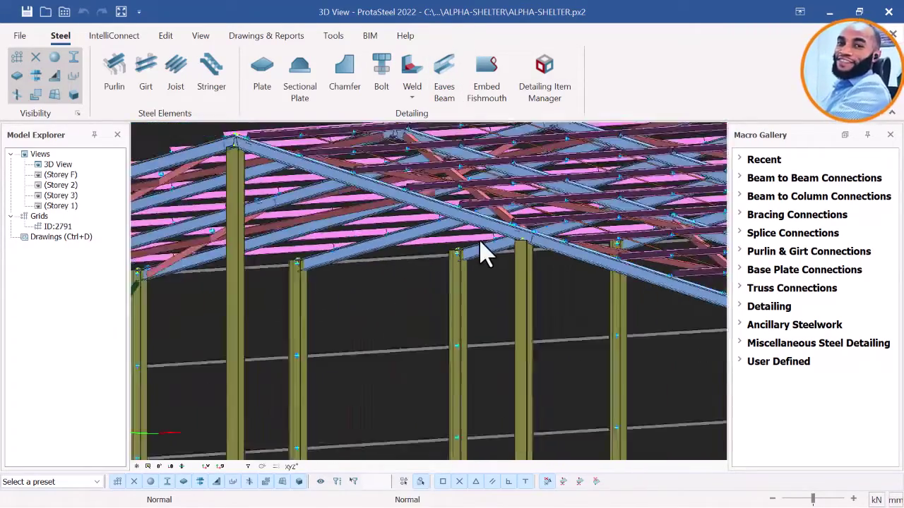
pyautogui.scroll(-4, 487, 249)
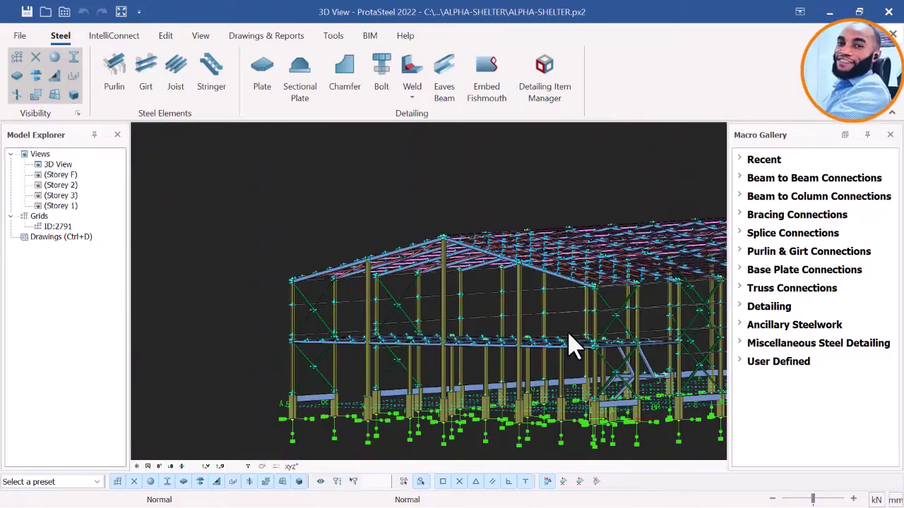
# Inspect the staircase's two flights, the landing frame and their joints beneath the mezzanine floor.
pyautogui.moveTo(568, 334); pyautogui.dragTo(504, 292, button='middle')
pyautogui.scroll(4, 561, 281)
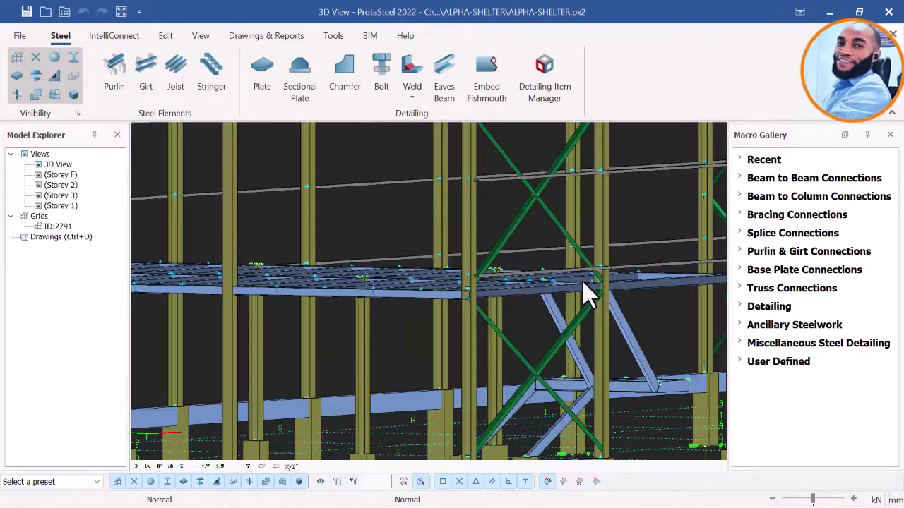
pyautogui.moveTo(582, 281); pyautogui.dragTo(518, 171, button='middle')
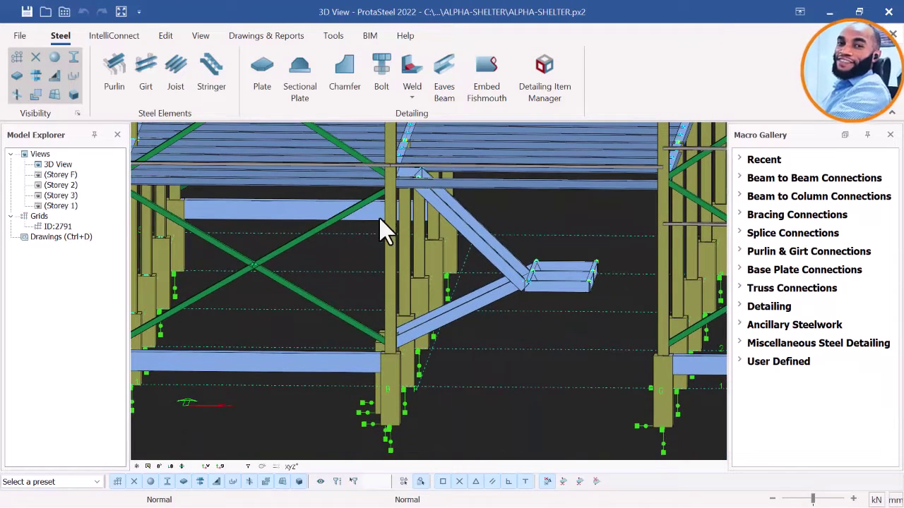
pyautogui.scroll(2, 382, 229)
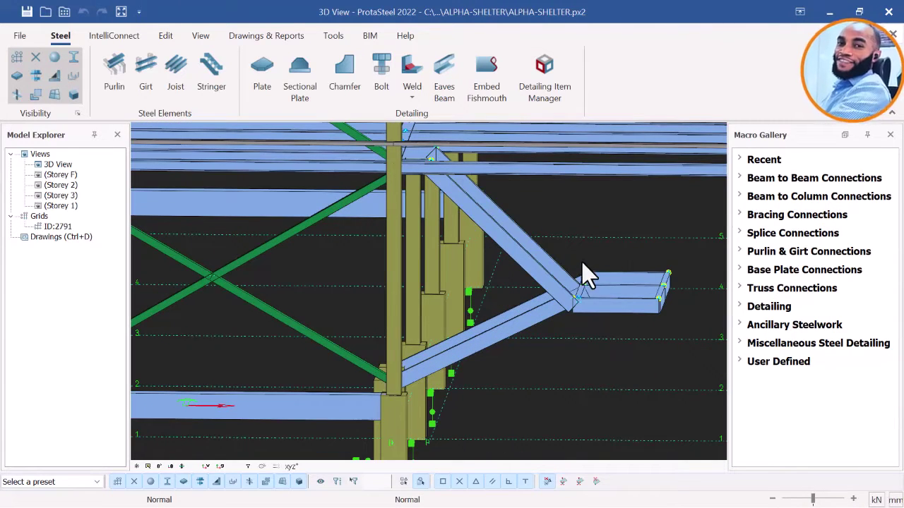
pyautogui.scroll(3, 605, 268)
pyautogui.scroll(2, 638, 263)
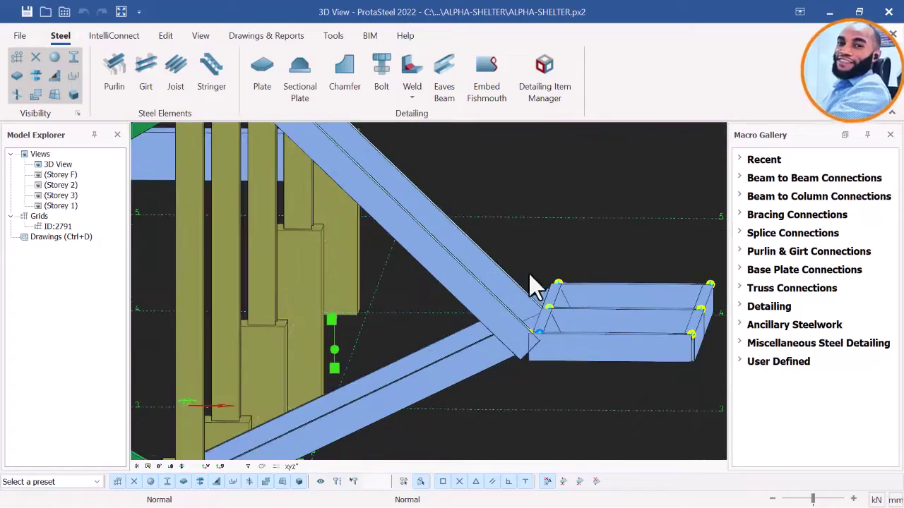
pyautogui.scroll(-1, 593, 303)
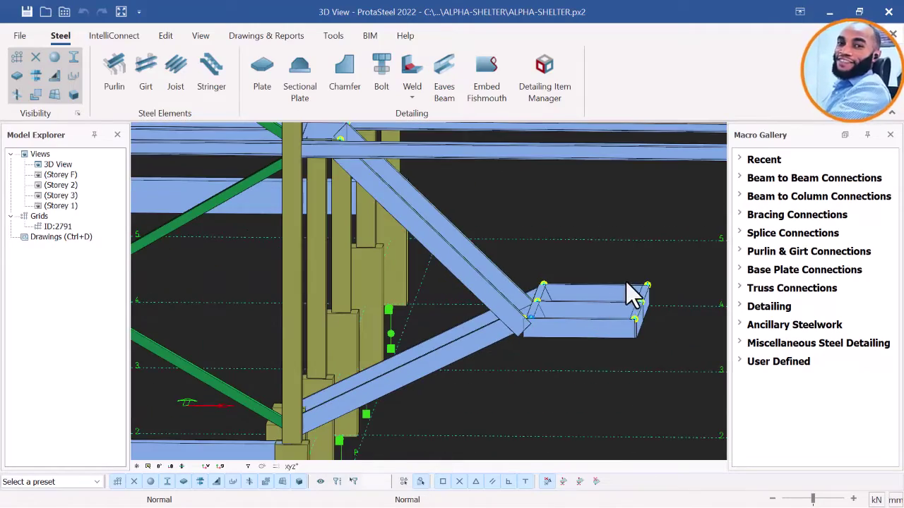
pyautogui.scroll(-5, 529, 303)
pyautogui.moveTo(464, 293); pyautogui.dragTo(527, 244, button='middle')
pyautogui.scroll(4, 526, 244)
pyautogui.scroll(-4, 504, 312)
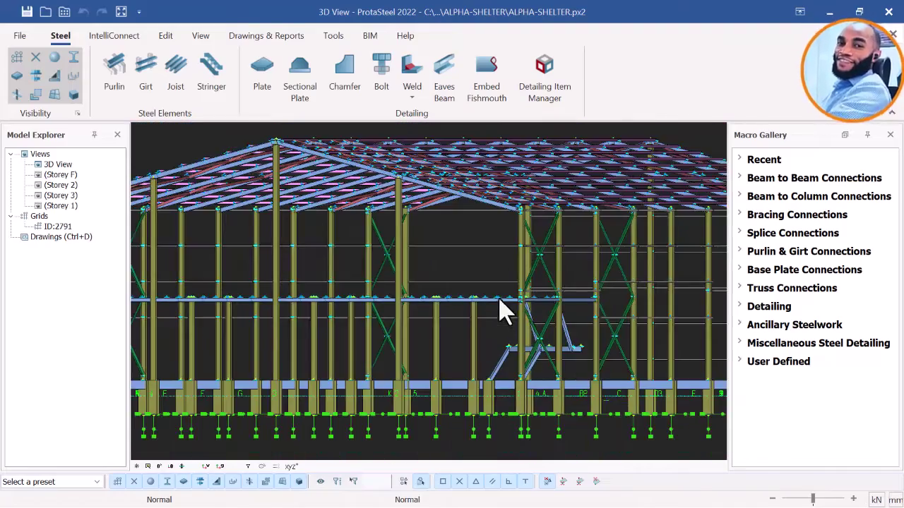
pyautogui.moveTo(502, 313); pyautogui.dragTo(487, 331, button='middle')
pyautogui.scroll(5, 476, 325)
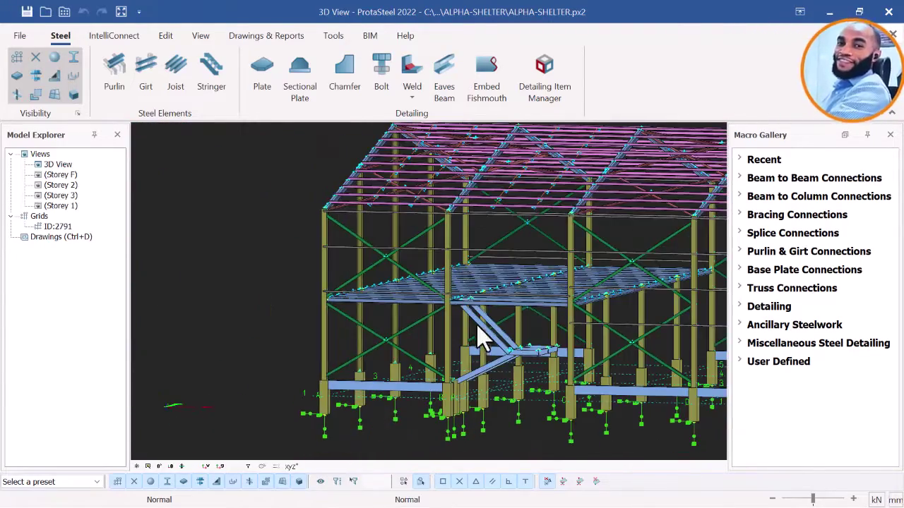
pyautogui.scroll(-2, 503, 353)
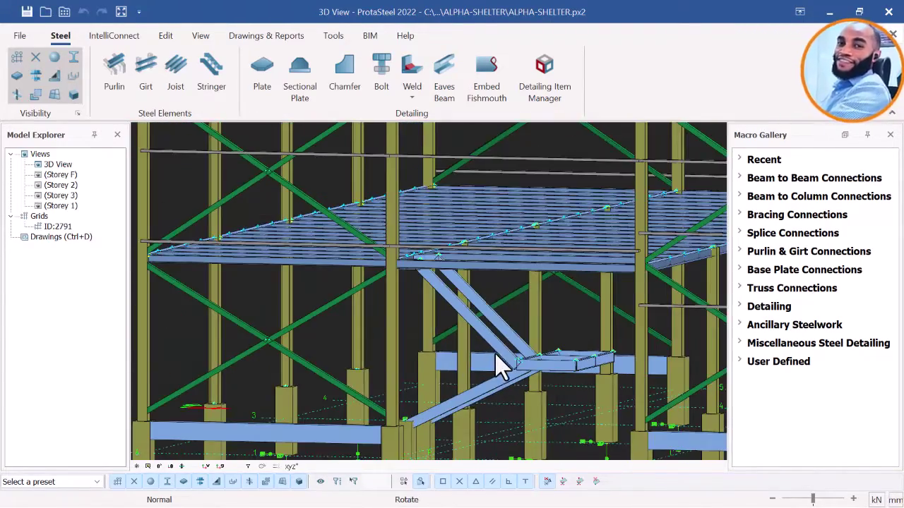
# Select the two inclined beams of the lower stair flight together with their two stub columns.
pyautogui.moveTo(497, 357); pyautogui.dragTo(499, 399, button='middle')
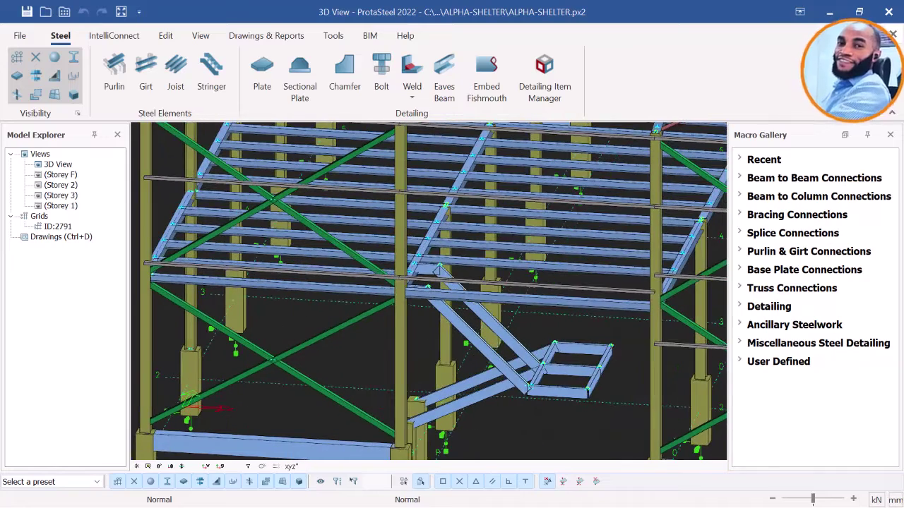
pyautogui.click(480, 389)
pyautogui.keyDown('ctrl'); pyautogui.click(480, 380); pyautogui.keyUp('ctrl')
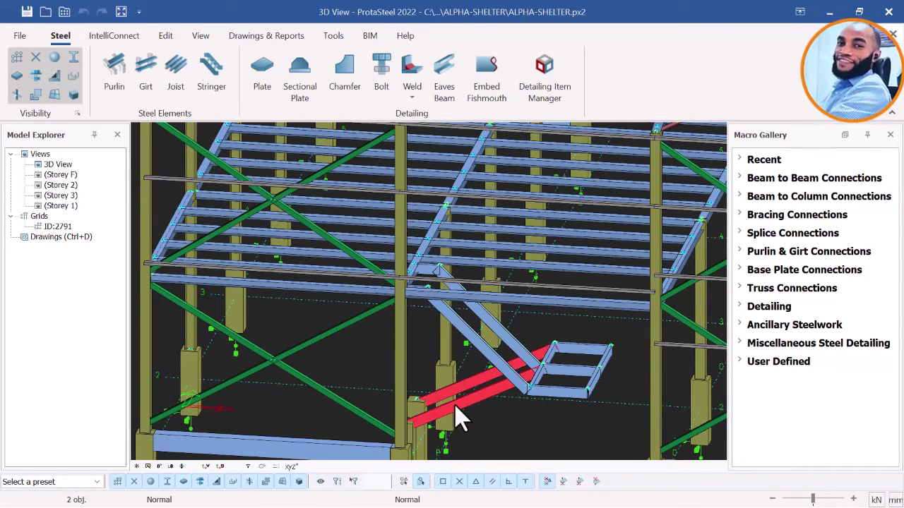
pyautogui.moveTo(441, 414); pyautogui.dragTo(422, 417, button='middle')
pyautogui.scroll(2, 437, 417)
pyautogui.scroll(2, 414, 433)
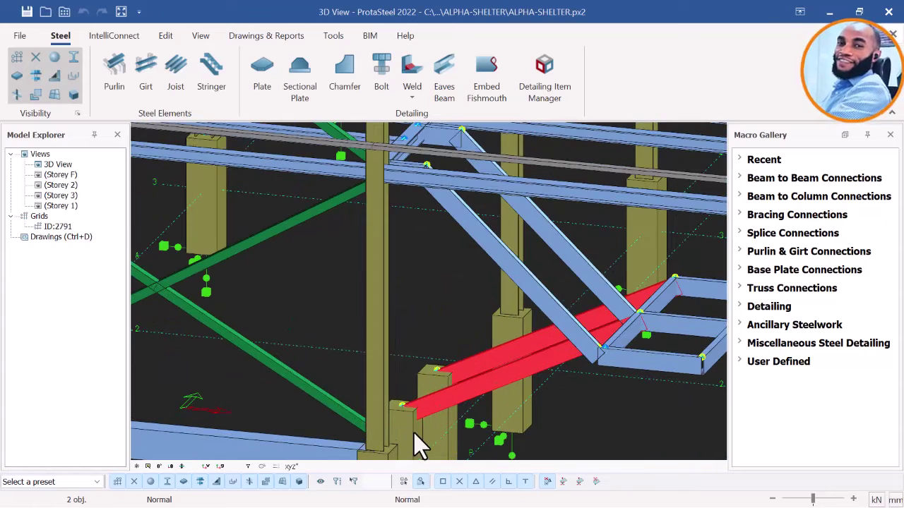
pyautogui.keyDown('ctrl'); pyautogui.click(414, 432); pyautogui.keyUp('ctrl')
pyautogui.keyDown('ctrl'); pyautogui.click(438, 425); pyautogui.keyUp('ctrl')
# Add the two upper-flight beams and all the landing frame beams to the selection.
pyautogui.keyDown('ctrl'); pyautogui.click(600, 360); pyautogui.keyUp('ctrl')
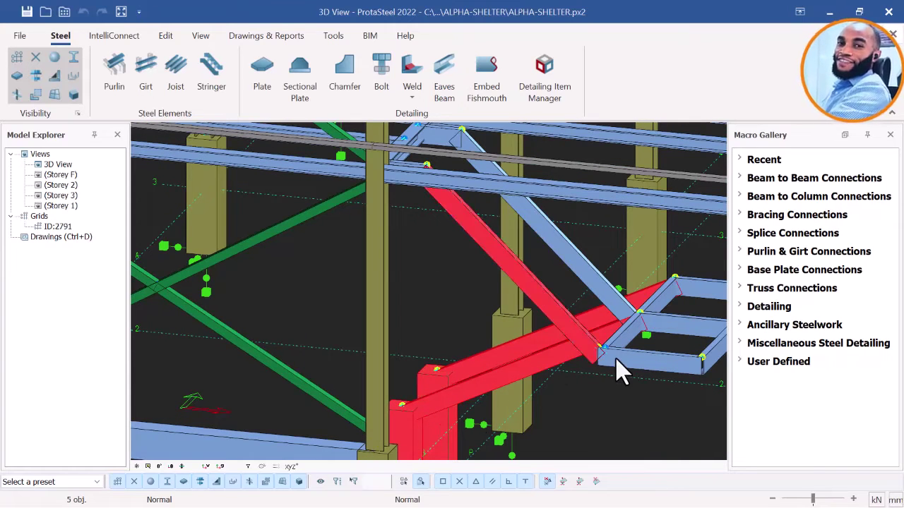
pyautogui.keyDown('ctrl'); pyautogui.click(615, 368); pyautogui.keyUp('ctrl')
pyautogui.keyDown('ctrl'); pyautogui.click(628, 352); pyautogui.keyUp('ctrl')
pyautogui.keyDown('ctrl'); pyautogui.click(684, 322); pyautogui.keyUp('ctrl')
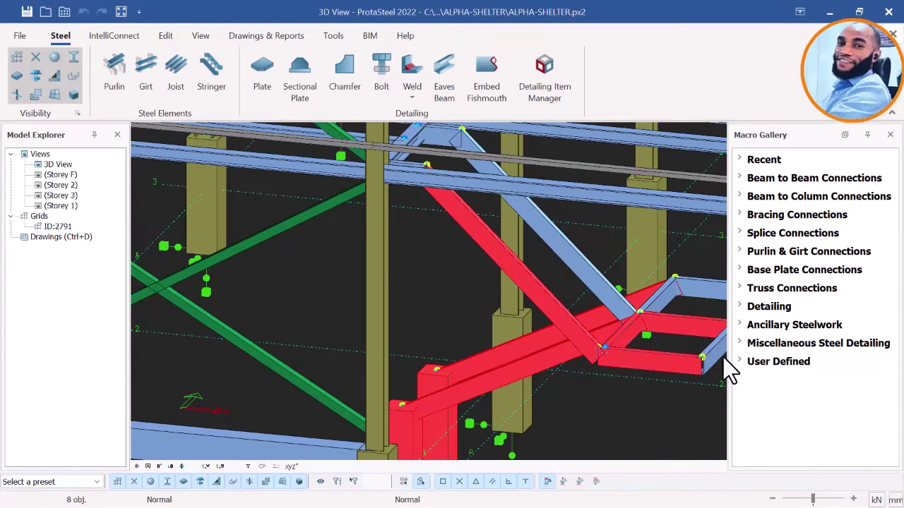
pyautogui.keyDown('ctrl'); pyautogui.click(718, 356); pyautogui.keyUp('ctrl')
pyautogui.scroll(-2, 544, 351)
pyautogui.scroll(3, 646, 351)
pyautogui.keyDown('ctrl'); pyautogui.click(689, 327); pyautogui.keyUp('ctrl')
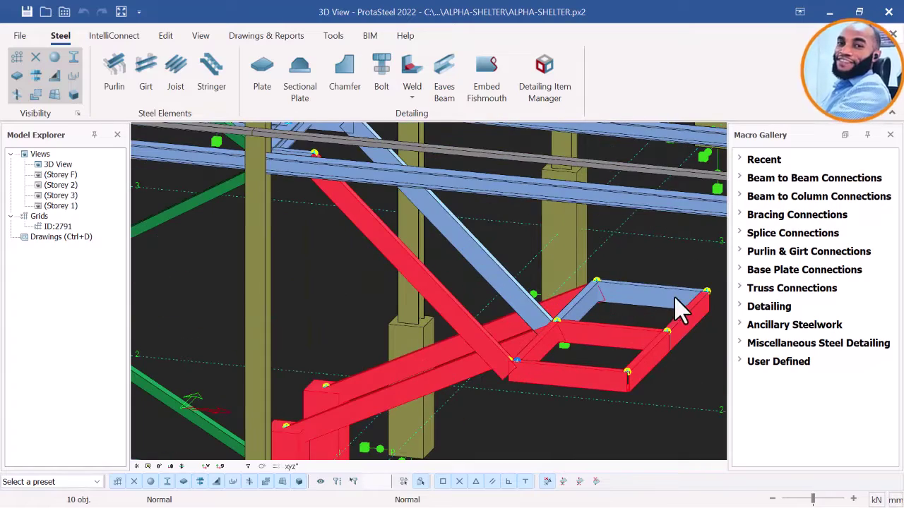
pyautogui.keyDown('ctrl'); pyautogui.click(592, 311); pyautogui.keyUp('ctrl')
pyautogui.keyDown('ctrl'); pyautogui.click(541, 311); pyautogui.keyUp('ctrl')
# Add the two short beams joining the upper stair flight to the mezzanine floor to the selection.
pyautogui.scroll(-2, 440, 247)
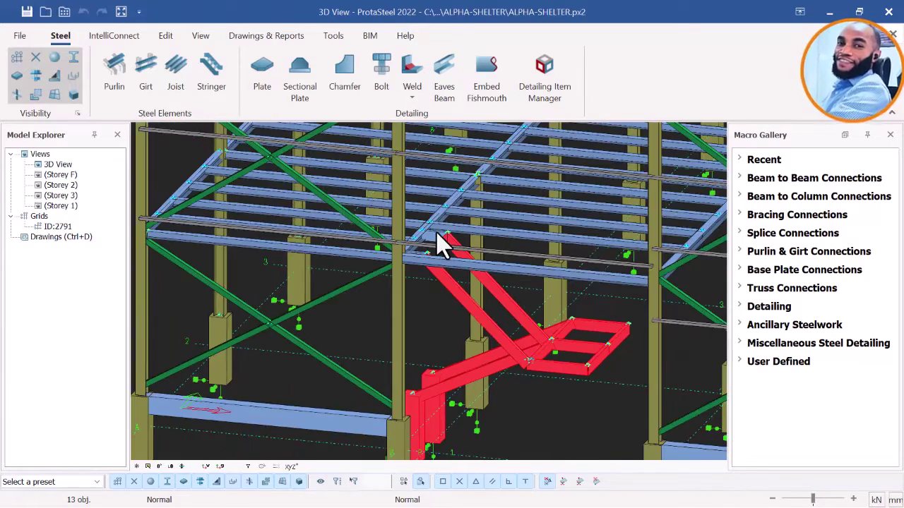
pyautogui.scroll(3, 438, 247)
pyautogui.keyDown('ctrl'); pyautogui.click(440, 245); pyautogui.keyUp('ctrl')
pyautogui.scroll(-2, 435, 249)
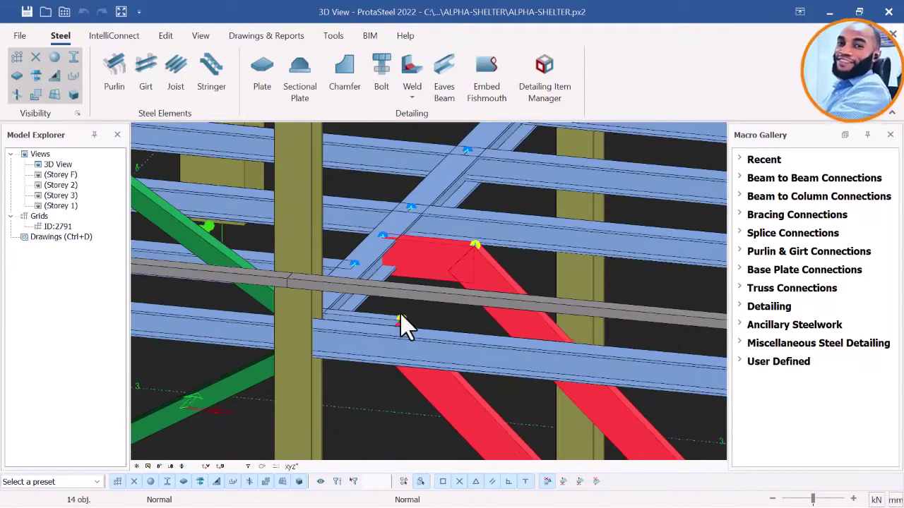
pyautogui.scroll(2, 399, 322)
pyautogui.keyDown('ctrl'); pyautogui.click(389, 321); pyautogui.keyUp('ctrl')
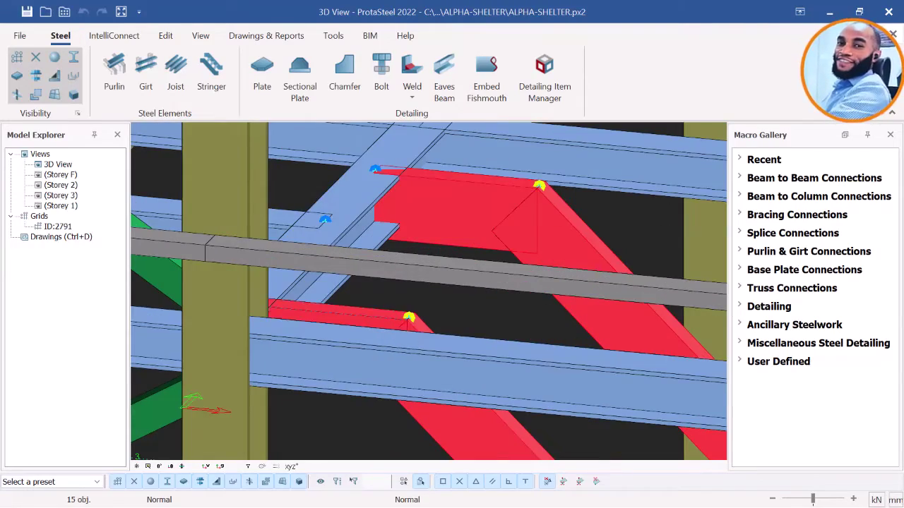
pyautogui.scroll(-3, 447, 282)
pyautogui.scroll(-2, 480, 339)
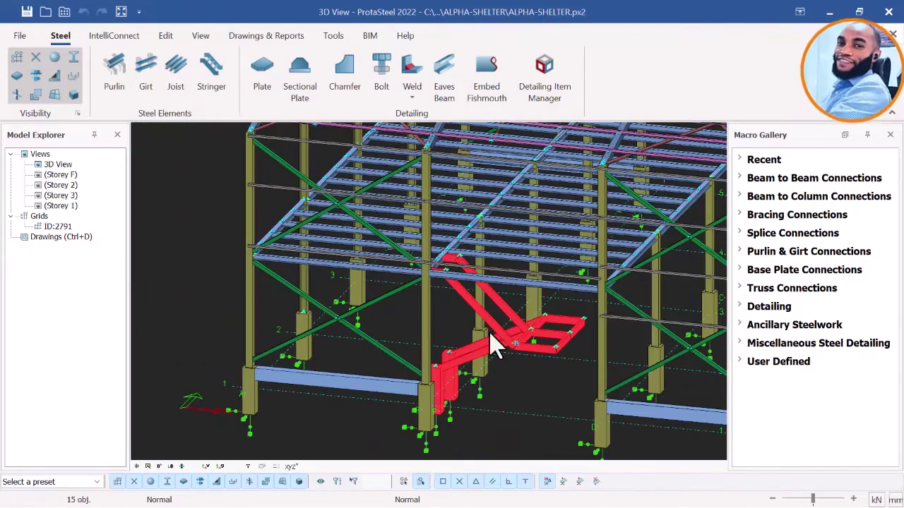
pyautogui.scroll(-3, 547, 345)
pyautogui.scroll(3, 536, 346)
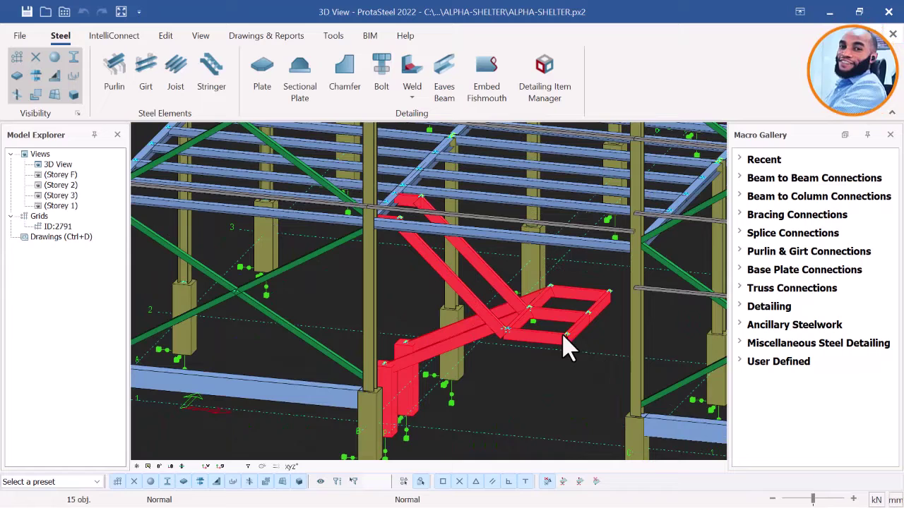
# Show only the selected staircase members in the 3D view and clear the selection.
pyautogui.rightClick(605, 319)
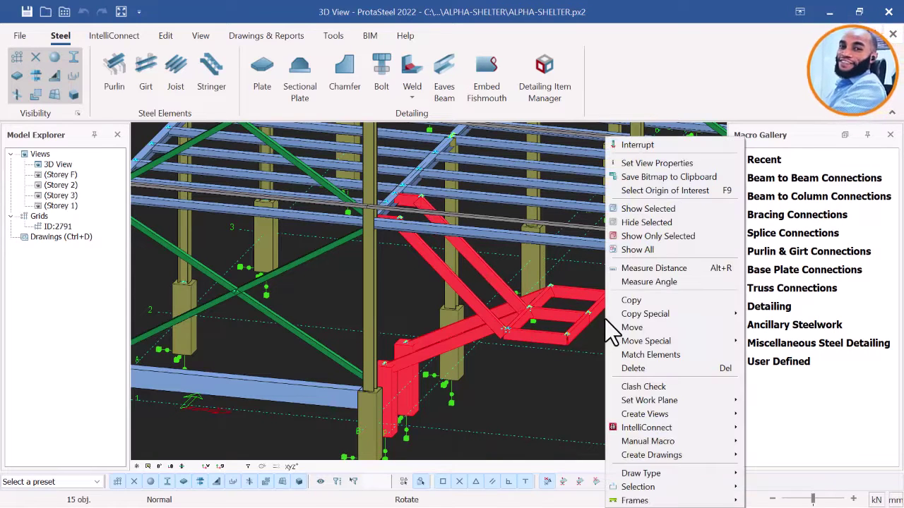
pyautogui.click(652, 238)
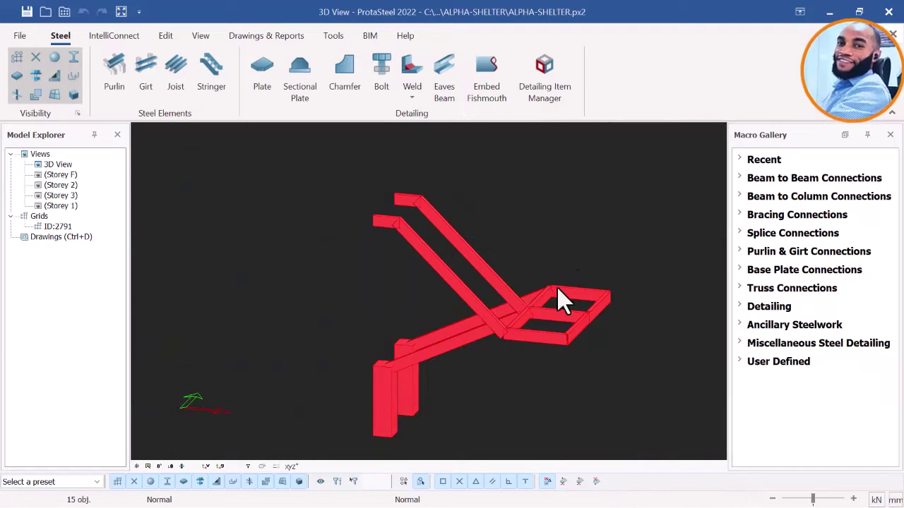
pyautogui.moveTo(440, 326); pyautogui.dragTo(508, 259, button='middle')
pyautogui.scroll(2, 498, 281)
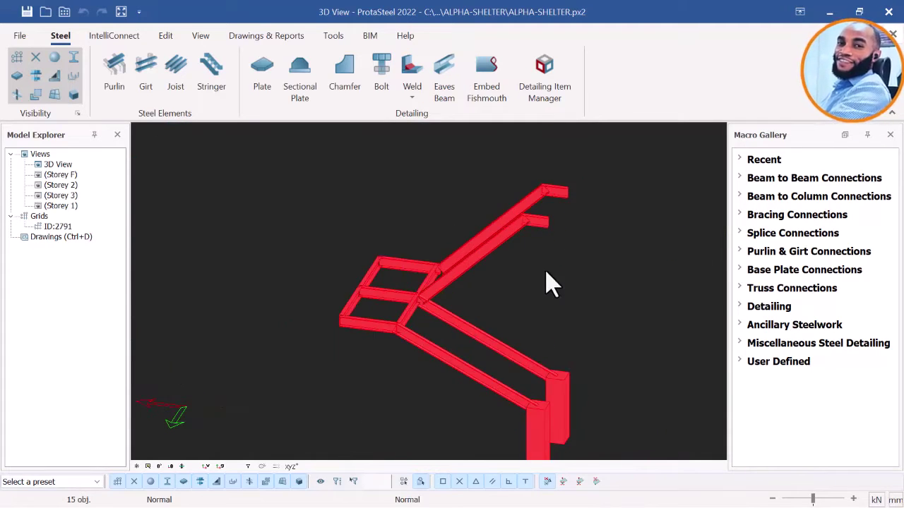
pyautogui.click(545, 273)
# Examine the lower flight's two inclined beams, their stub column supports and their joints with the landing frame.
pyautogui.scroll(3, 498, 322)
pyautogui.scroll(2, 521, 415)
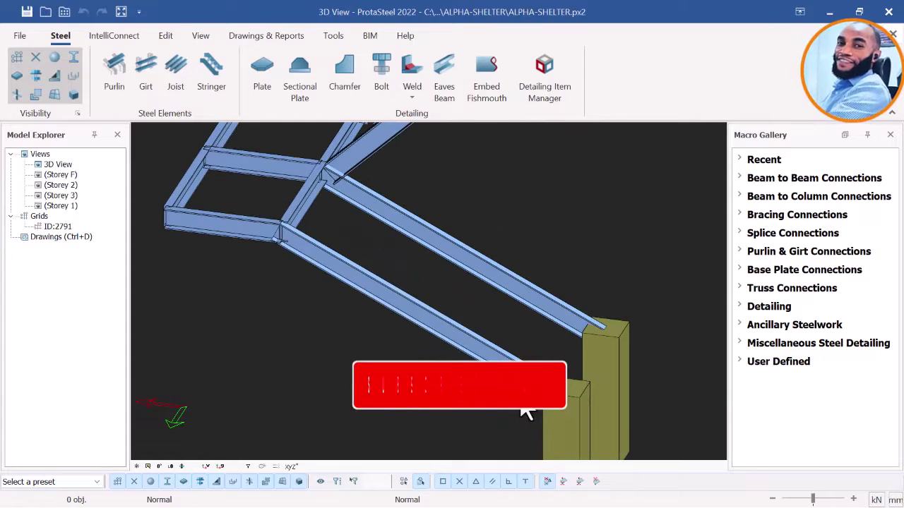
pyautogui.scroll(-1, 545, 360)
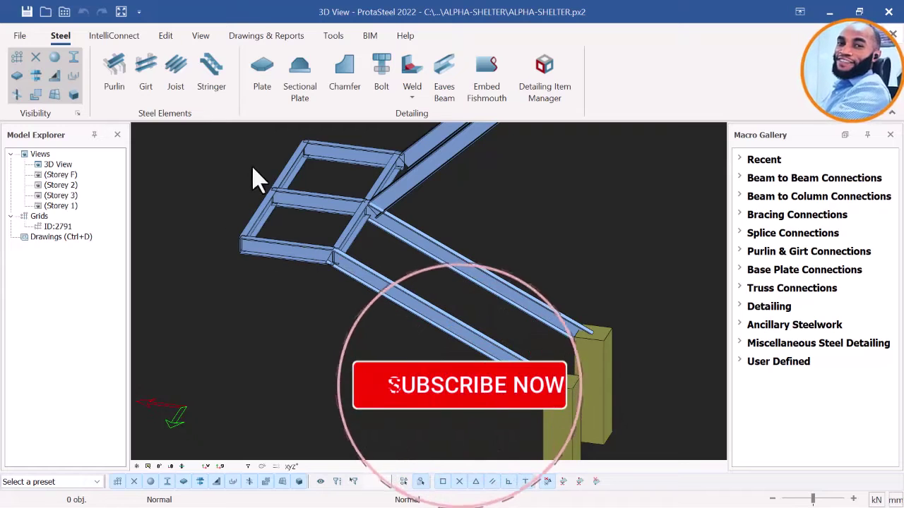
pyautogui.scroll(1, 554, 363)
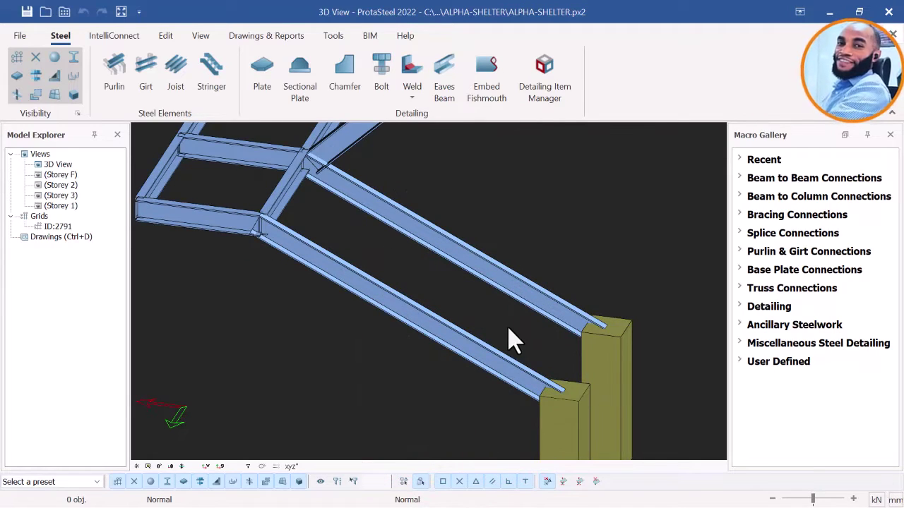
pyautogui.scroll(-4, 580, 346)
pyautogui.scroll(5, 558, 353)
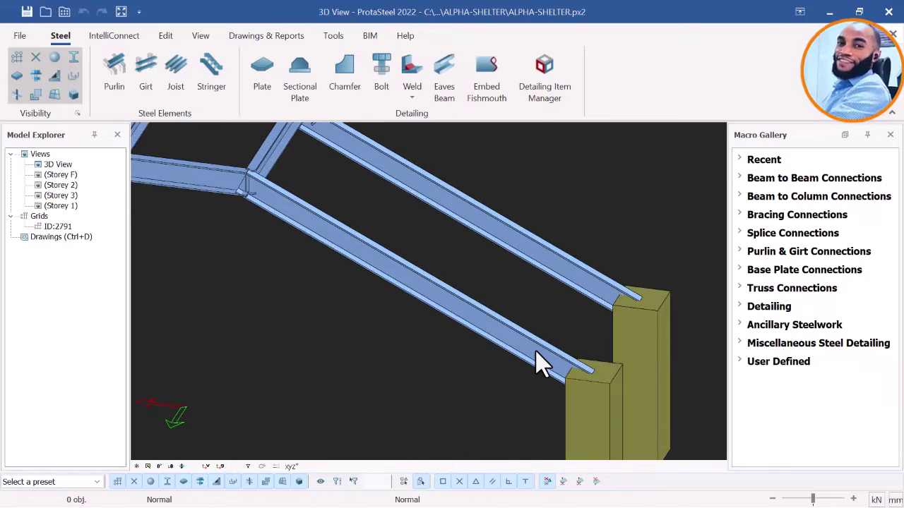
pyautogui.scroll(-2, 547, 357)
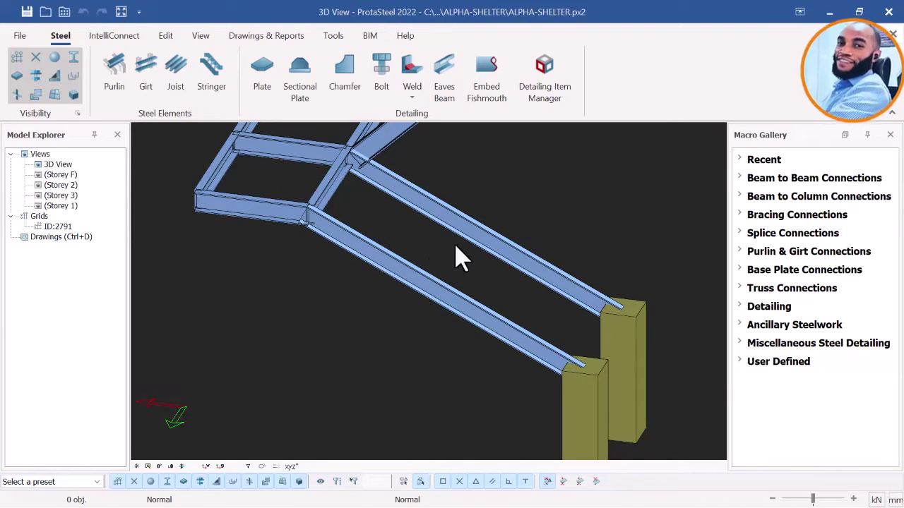
# Add treads between the two lower-flight beams with the Stringer Holes macro.
pyautogui.click(740, 311)
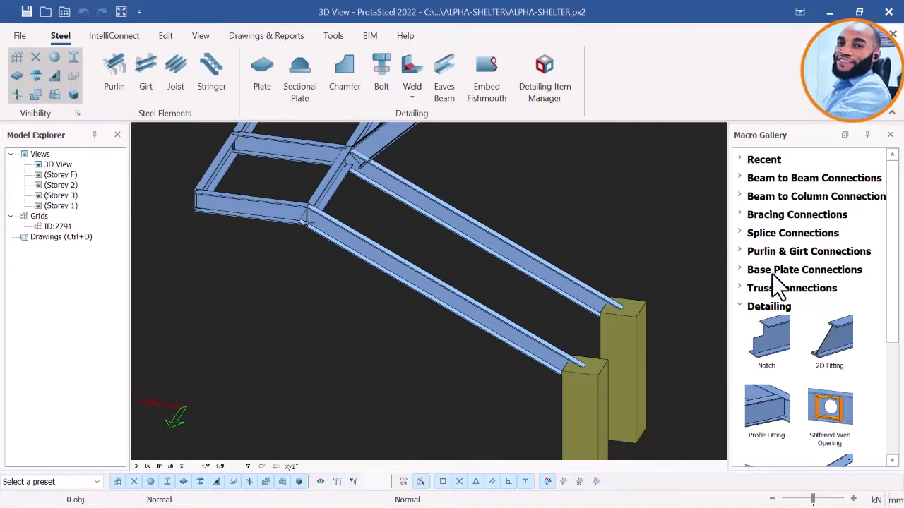
pyautogui.scroll(-5, 777, 279)
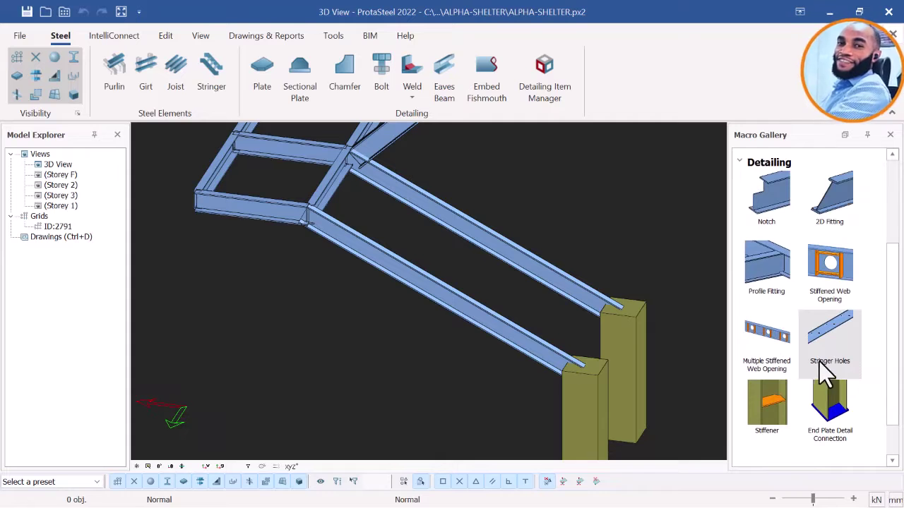
pyautogui.moveTo(664, 328); pyautogui.dragTo(617, 327, button='middle')
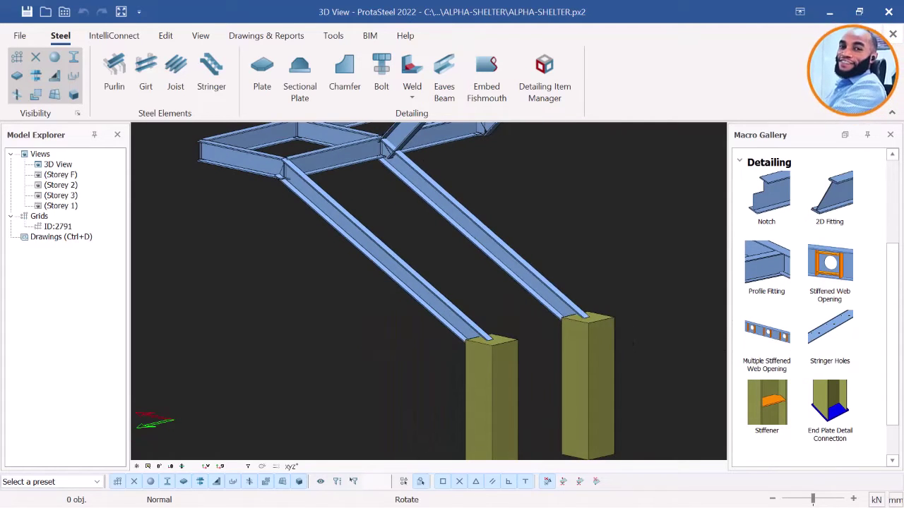
pyautogui.click(839, 343)
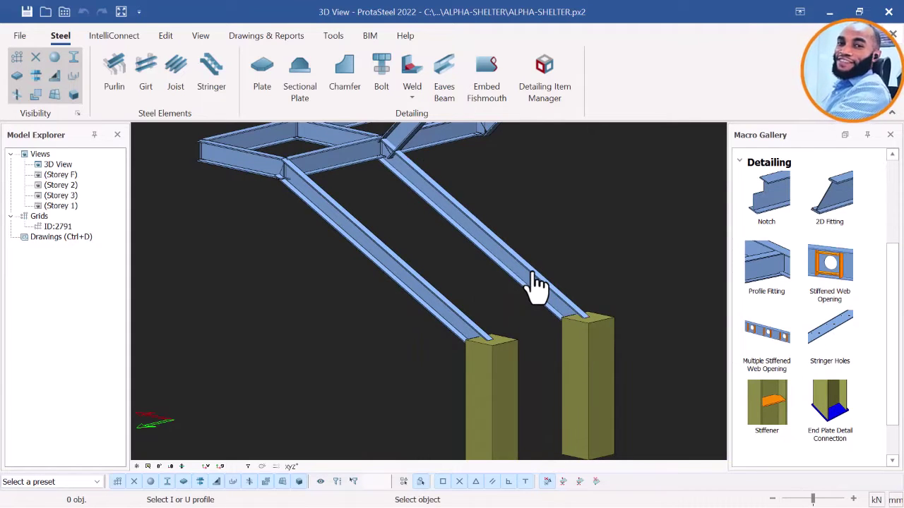
pyautogui.click(537, 286)
pyautogui.click(453, 311)
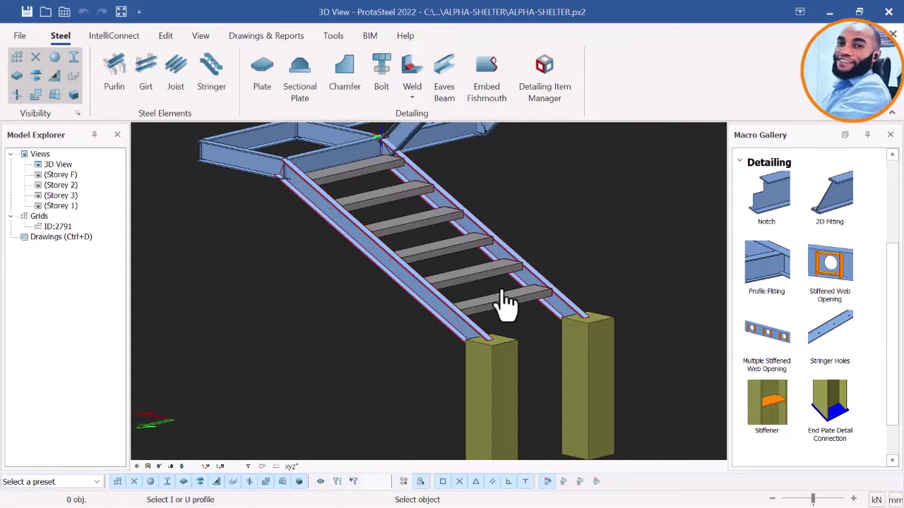
pyautogui.scroll(5, 459, 392)
pyautogui.moveTo(504, 392); pyautogui.dragTo(460, 290, button='middle')
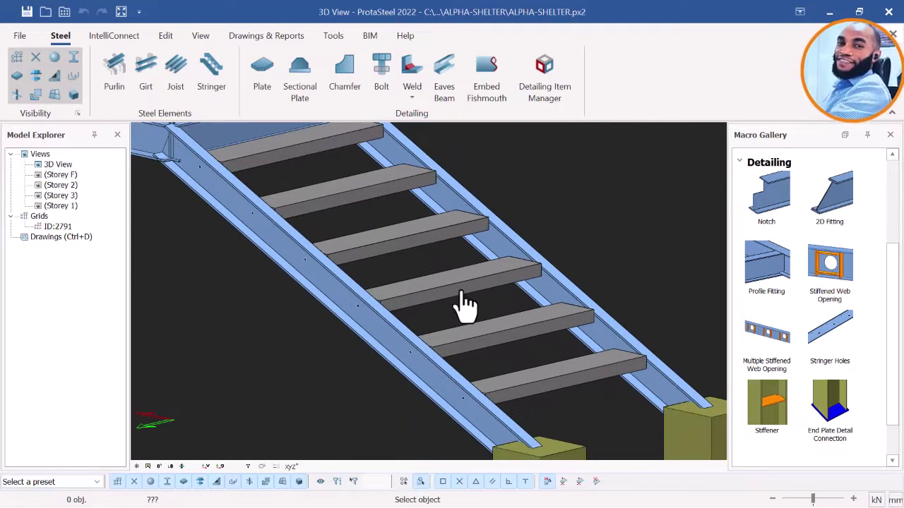
pyautogui.press('Escape')
# Examine the treads of the lower flight and the two upper-flight beams from several sides.
pyautogui.scroll(-3, 505, 297)
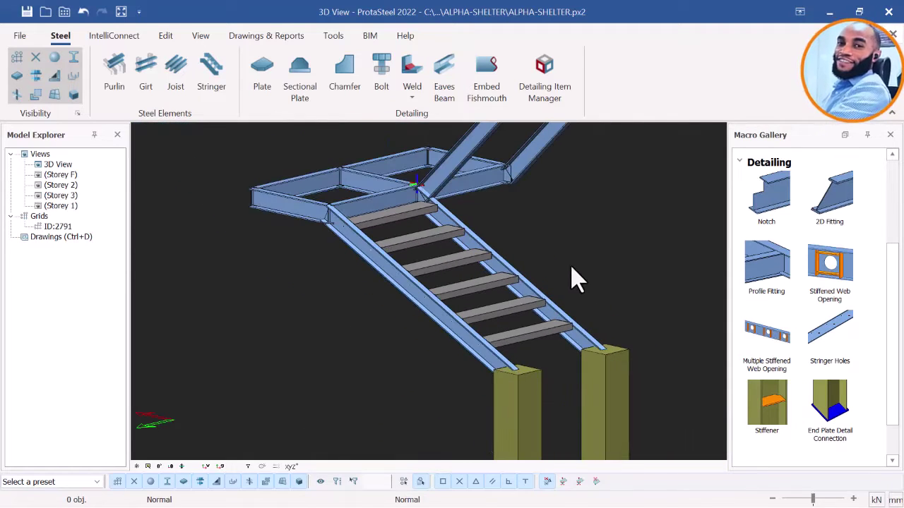
pyautogui.keyDown('shift'); pyautogui.moveTo(492, 307); pyautogui.dragTo(513, 318, button='middle'); pyautogui.keyUp('shift')
pyautogui.scroll(3, 513, 318)
pyautogui.scroll(-3, 444, 308)
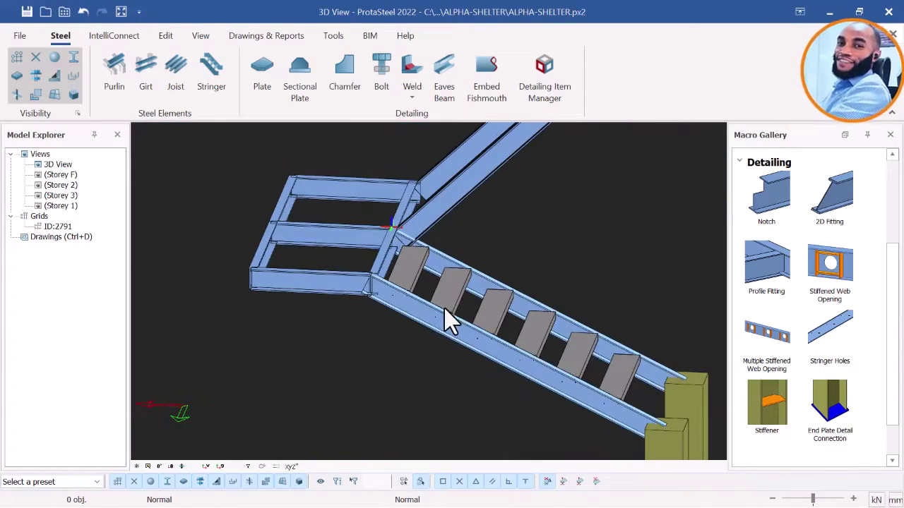
pyautogui.keyDown('shift'); pyautogui.moveTo(444, 309); pyautogui.dragTo(463, 367, button='middle'); pyautogui.keyUp('shift')
pyautogui.scroll(-2, 473, 311)
pyautogui.scroll(3, 473, 305)
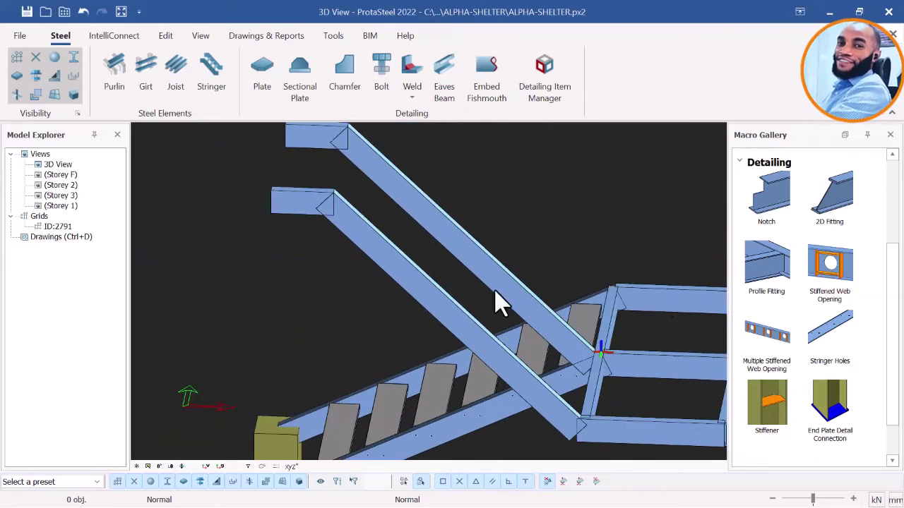
pyautogui.scroll(-2, 502, 293)
pyautogui.keyDown('shift'); pyautogui.moveTo(502, 292); pyautogui.dragTo(481, 279, button='middle'); pyautogui.keyUp('shift')
pyautogui.scroll(3, 436, 284)
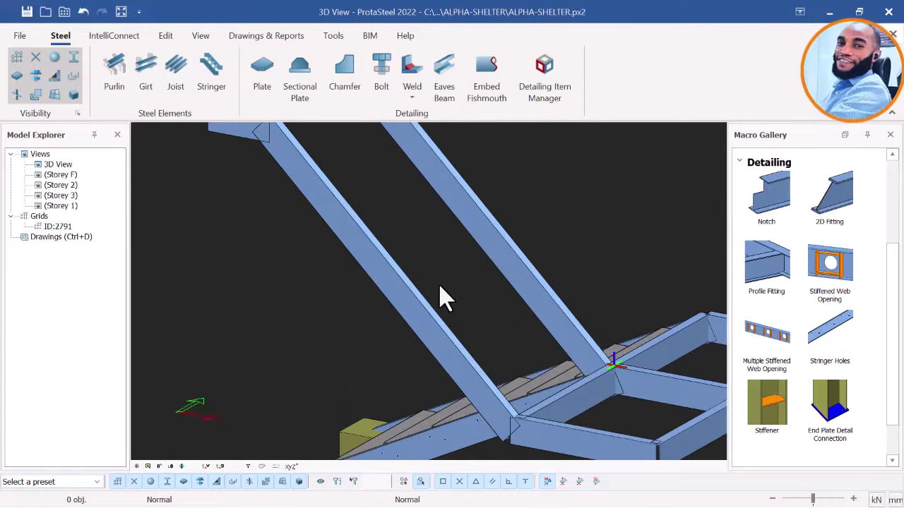
# Apply the Stringer Holes macro to the two upper-flight beams to place treads between them.
pyautogui.click(831, 332)
pyautogui.scroll(-3, 521, 329)
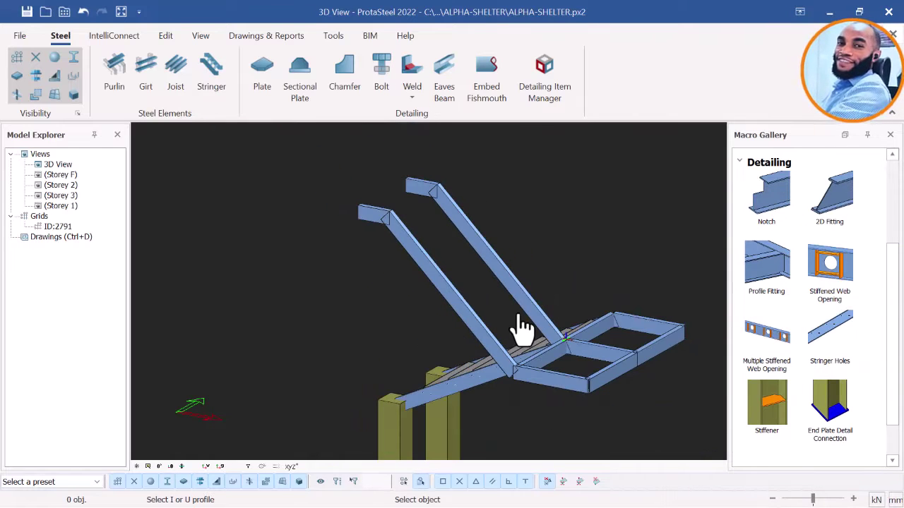
pyautogui.click(518, 295)
pyautogui.scroll(2, 462, 316)
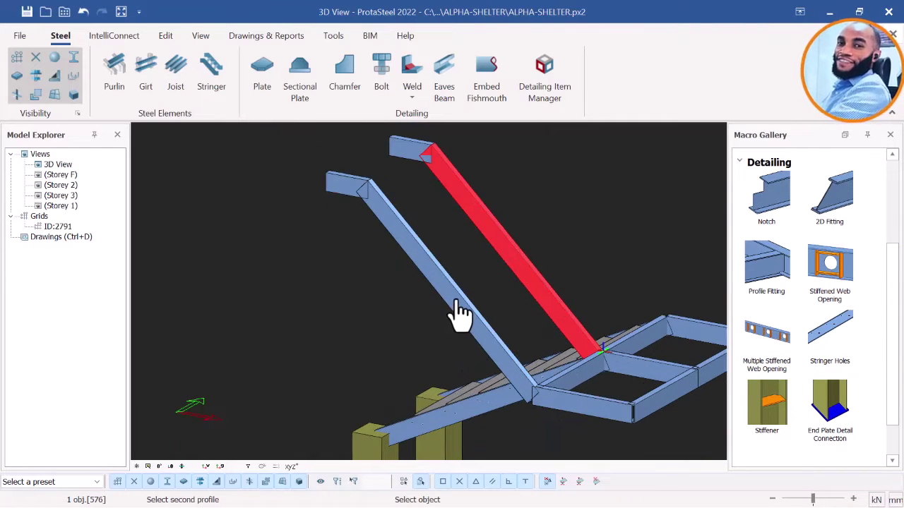
pyautogui.click(460, 310)
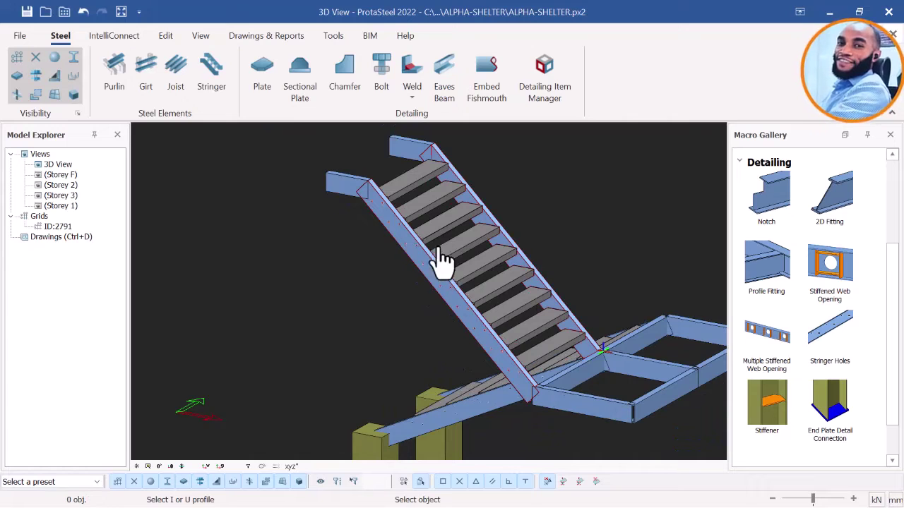
pyautogui.scroll(-2, 565, 303)
pyautogui.press('Escape')
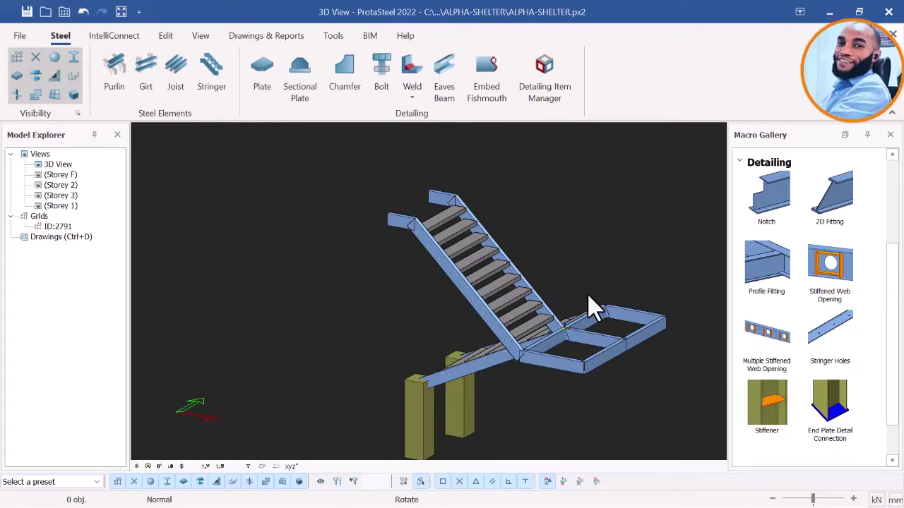
# Examine the treaded lower flight and how it meets the landing frame and the upper flight.
pyautogui.moveTo(593, 309); pyautogui.dragTo(488, 339, button='middle')
pyautogui.scroll(3, 468, 282)
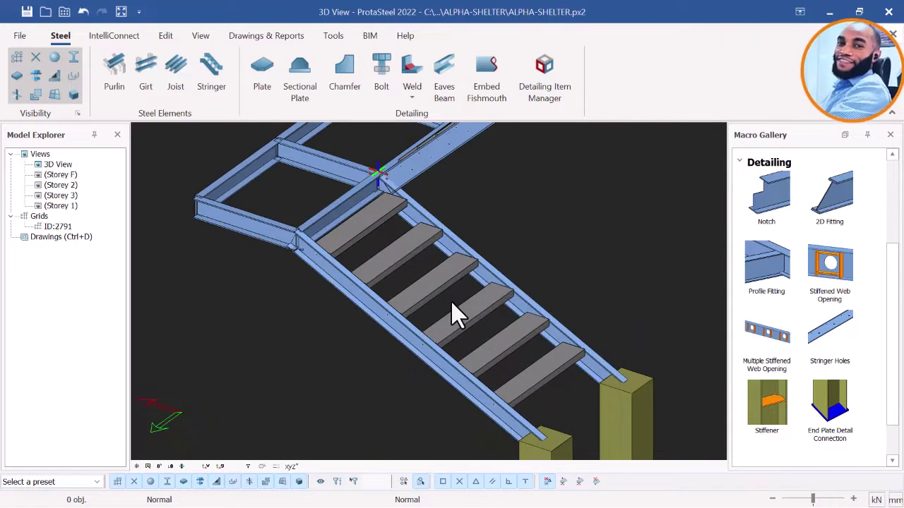
pyautogui.scroll(1, 467, 360)
pyautogui.scroll(-2, 464, 360)
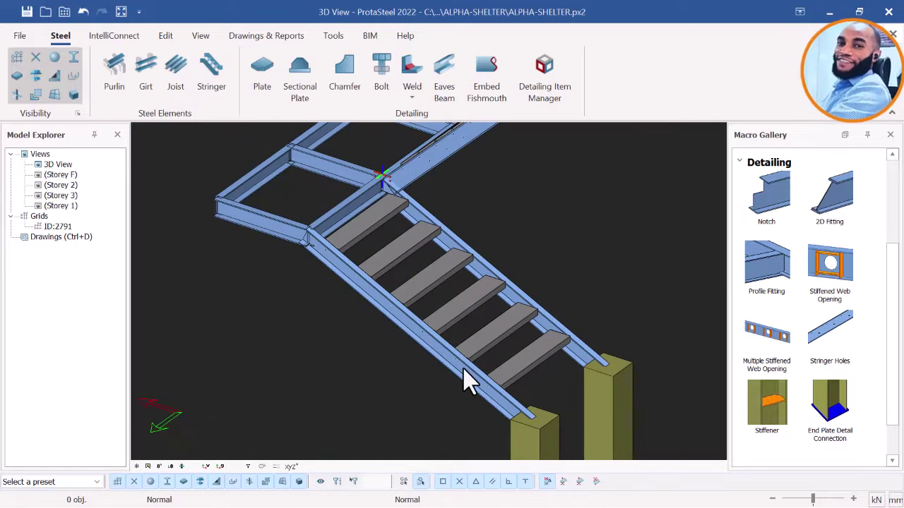
pyautogui.scroll(4, 463, 368)
pyautogui.scroll(-4, 472, 383)
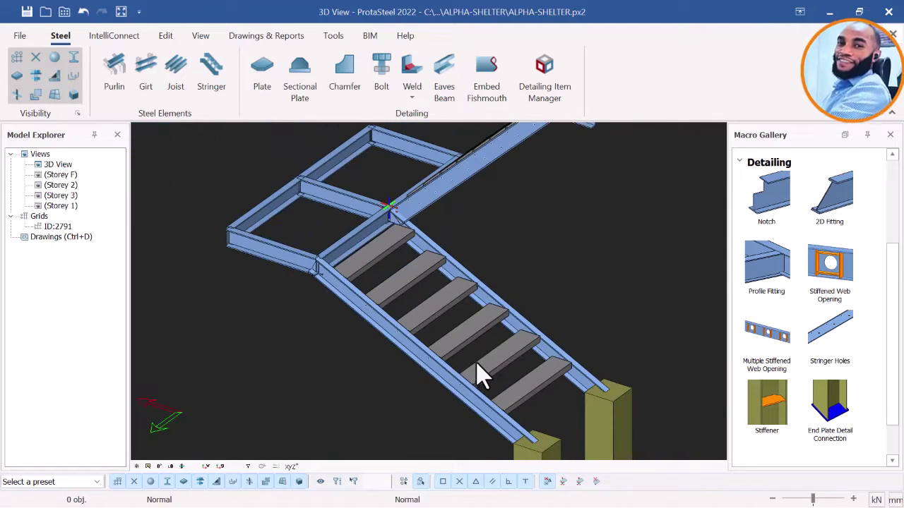
pyautogui.moveTo(480, 378); pyautogui.dragTo(559, 313, button='middle')
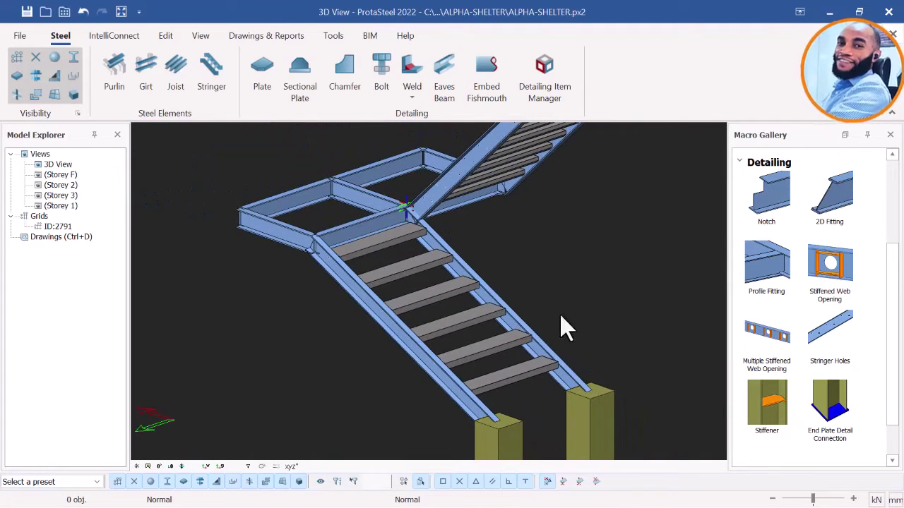
# Open the settings of the Handrail macro from the ancillary steelwork macros.
pyautogui.click(743, 171)
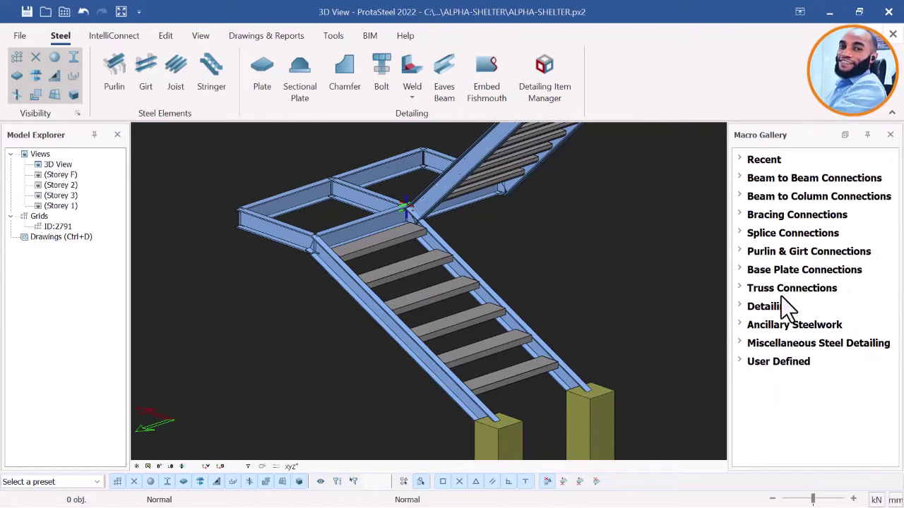
pyautogui.click(750, 325)
pyautogui.scroll(-1, 769, 297)
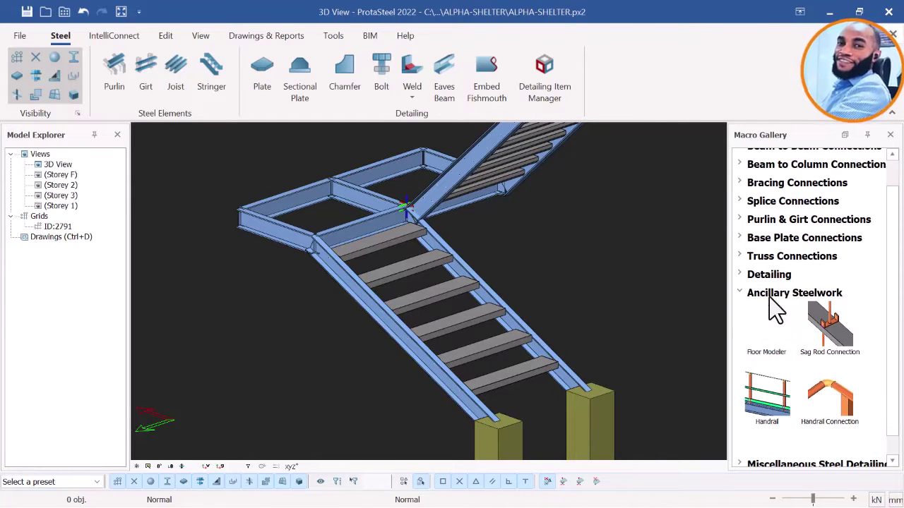
pyautogui.click(761, 424)
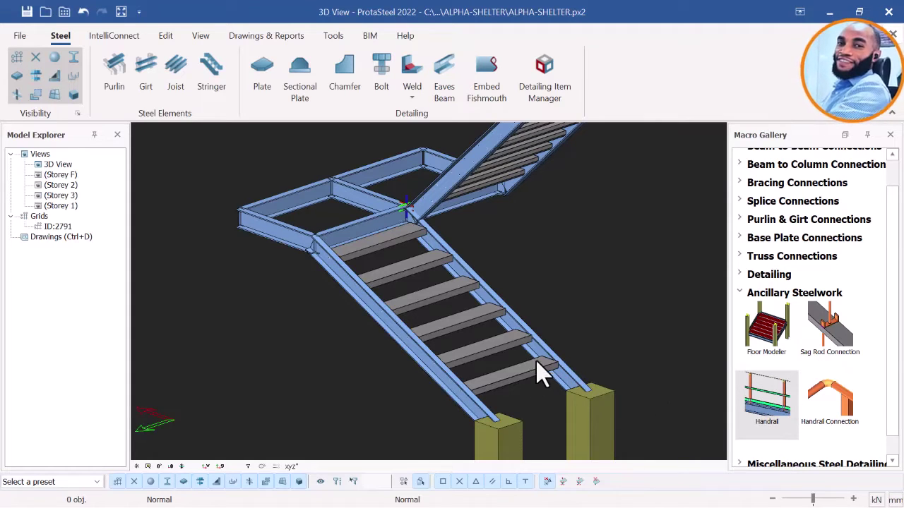
pyautogui.click(471, 350)
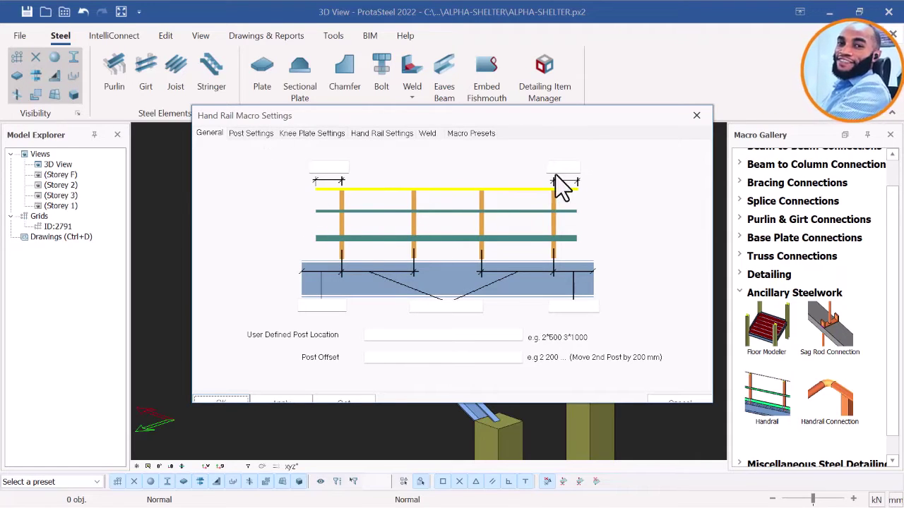
# Set the handrail posts' connection location to the beam centreline and open the profile catalogue for the pipe post.
pyautogui.click(252, 136)
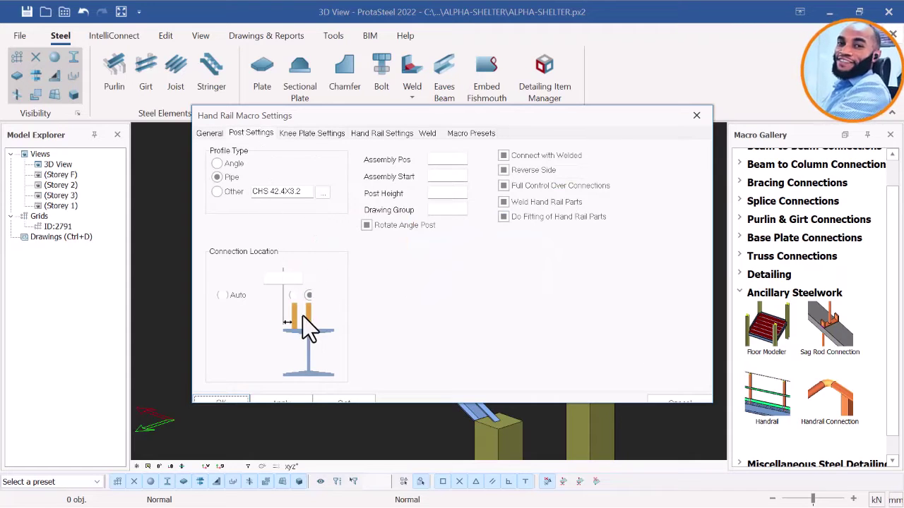
pyautogui.click(222, 296)
pyautogui.click(308, 295)
pyautogui.click(321, 193)
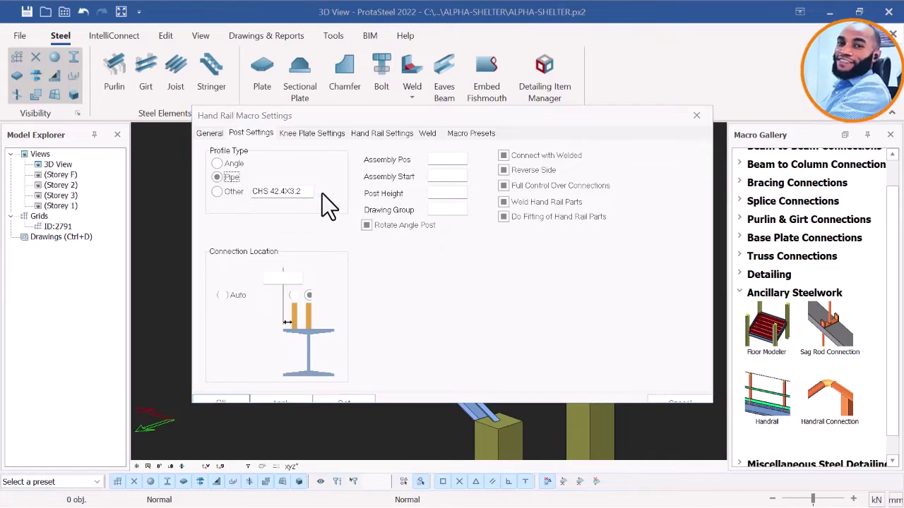
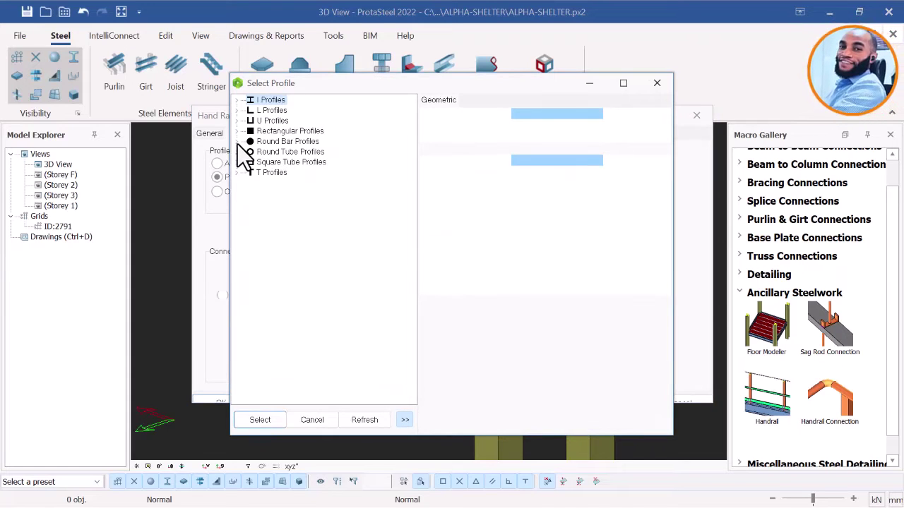
pyautogui.click(264, 143)
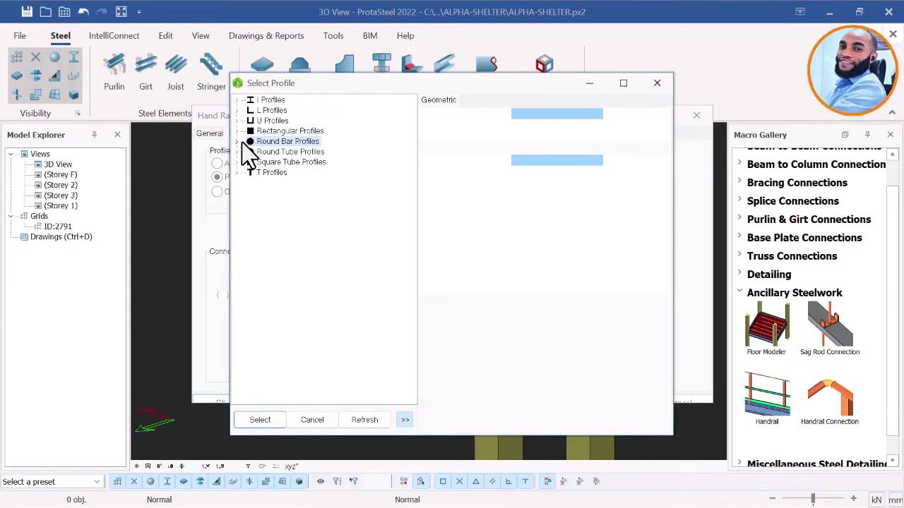
pyautogui.click(238, 142)
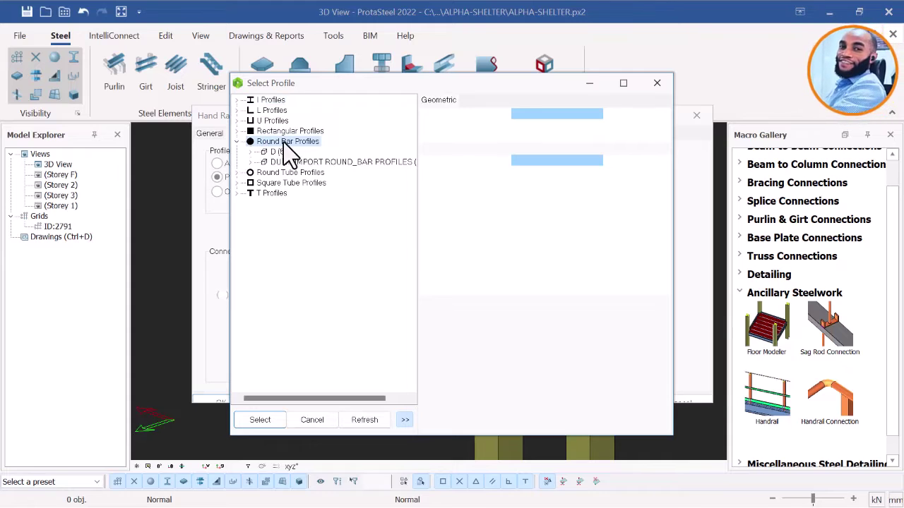
pyautogui.click(276, 132)
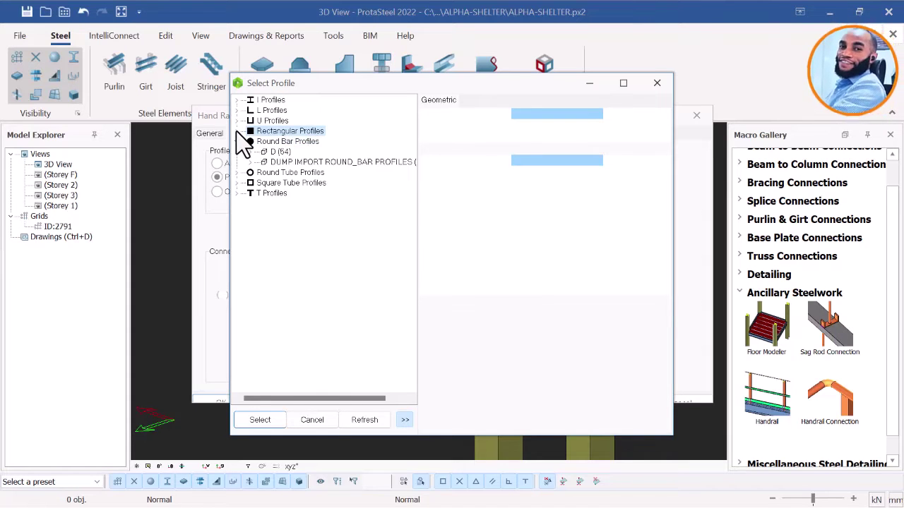
pyautogui.doubleClick(274, 132)
pyautogui.doubleClick(284, 144)
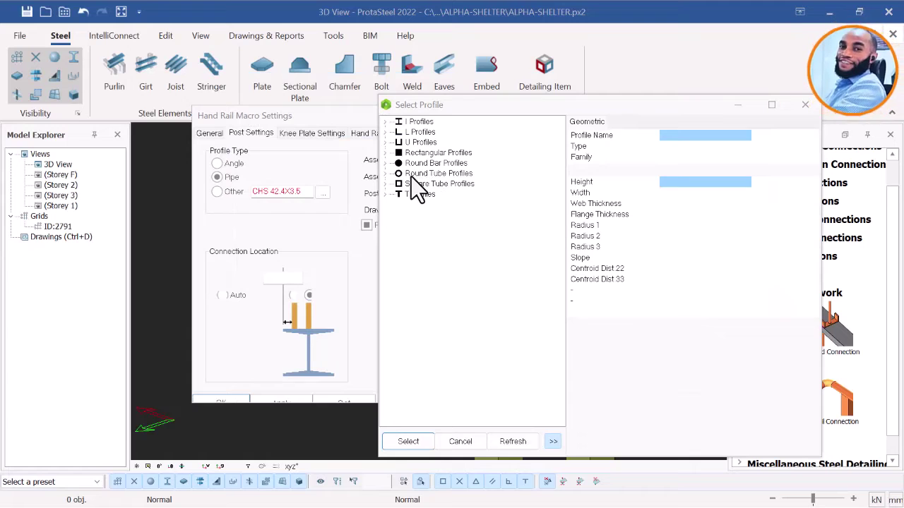
# Choose the round tube profile CHS 42.4X2.9 for the posts and change its designation to CHS 42.4X3.5.
pyautogui.click(419, 174)
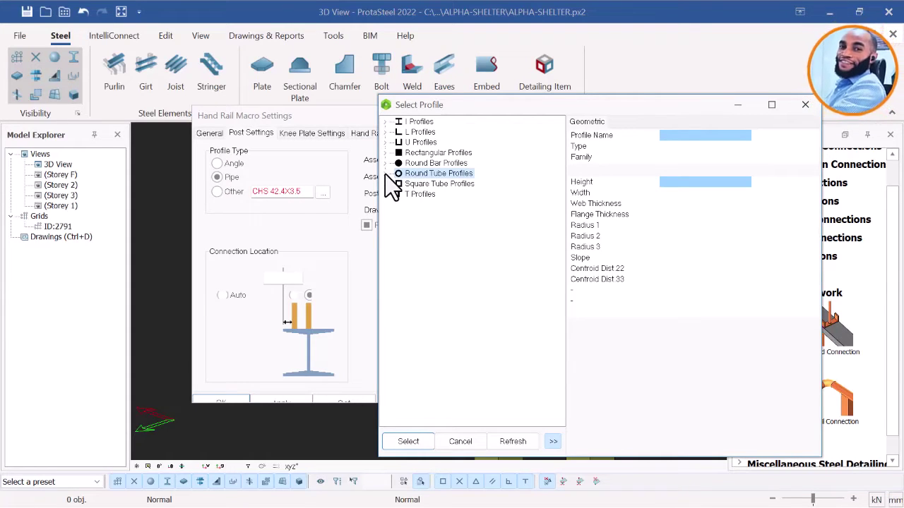
pyautogui.doubleClick(406, 175)
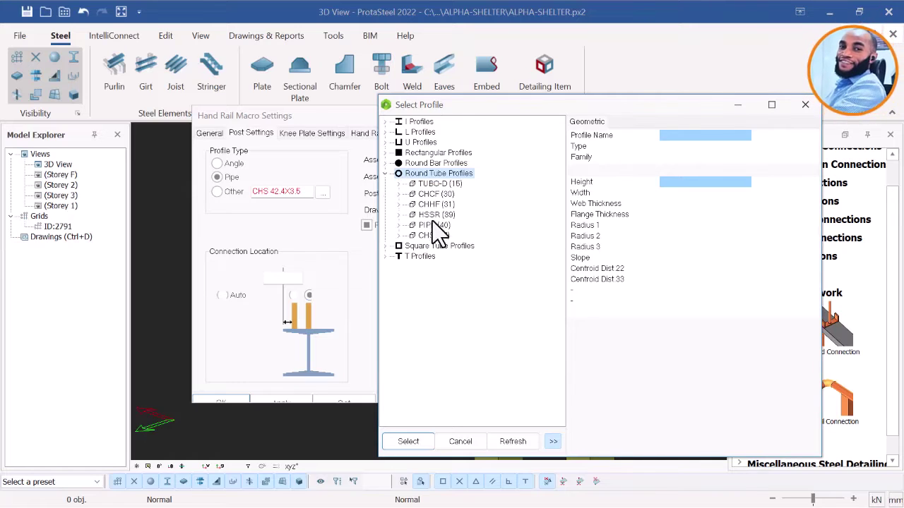
pyautogui.doubleClick(426, 238)
pyautogui.scroll(-5, 443, 212)
pyautogui.scroll(2, 450, 220)
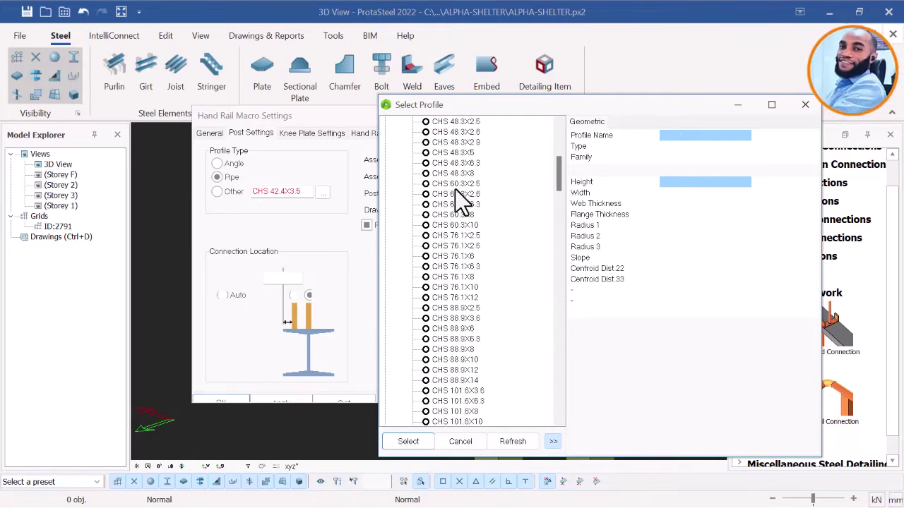
pyautogui.scroll(1, 465, 185)
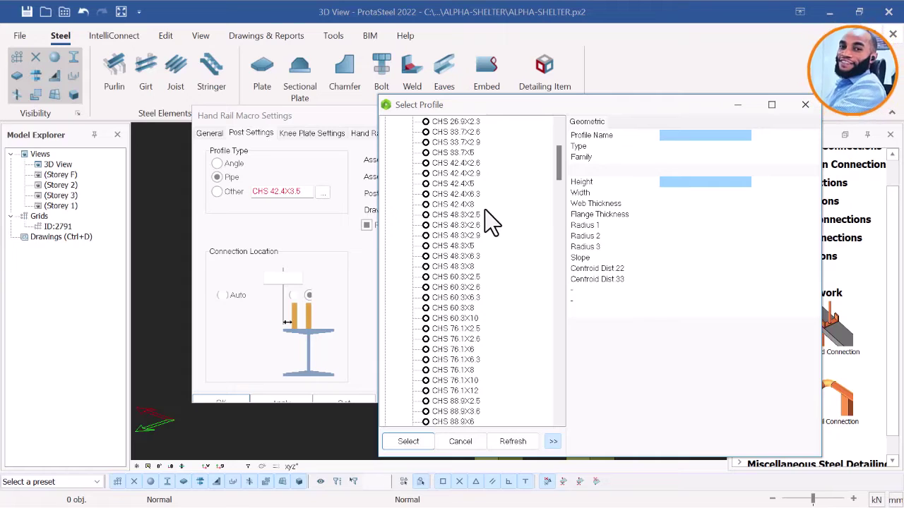
pyautogui.click(469, 173)
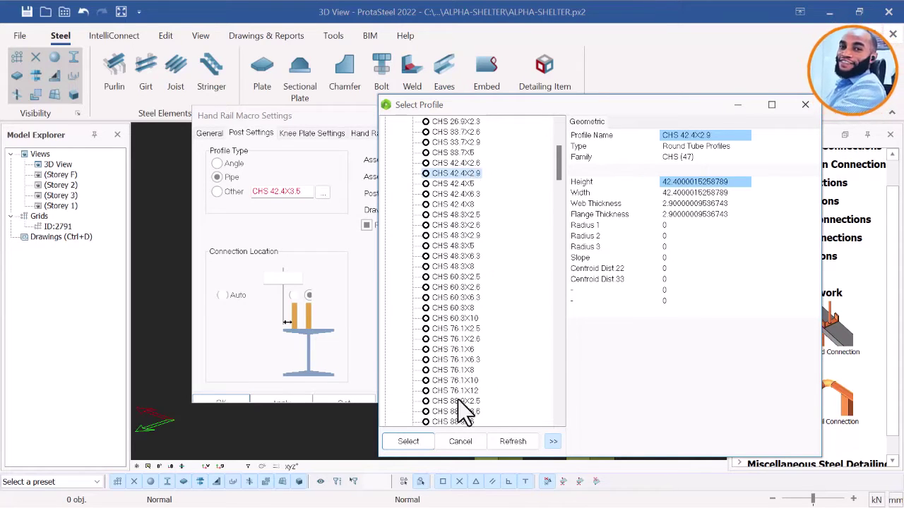
pyautogui.click(427, 443)
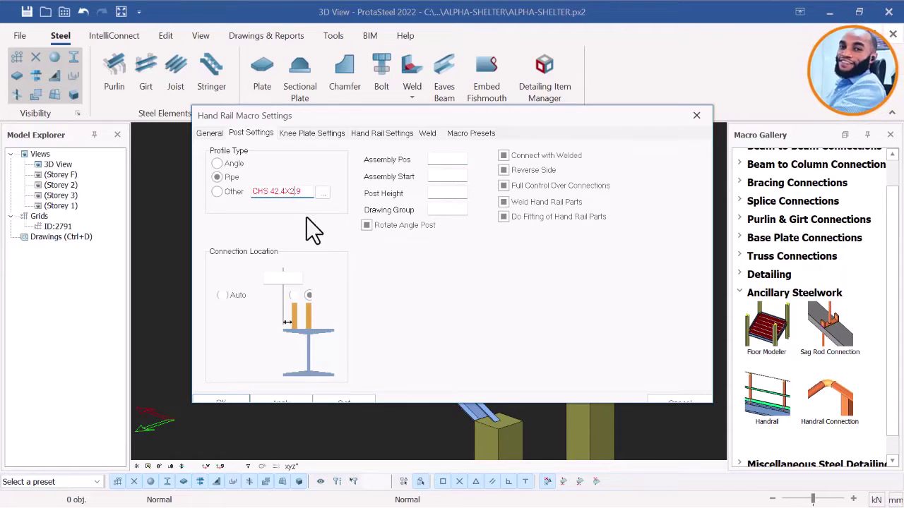
pyautogui.write('3.5')
# Review the handrail macro's knee plate, rail, weld, post and general settings.
pyautogui.click(296, 134)
pyautogui.click(431, 182)
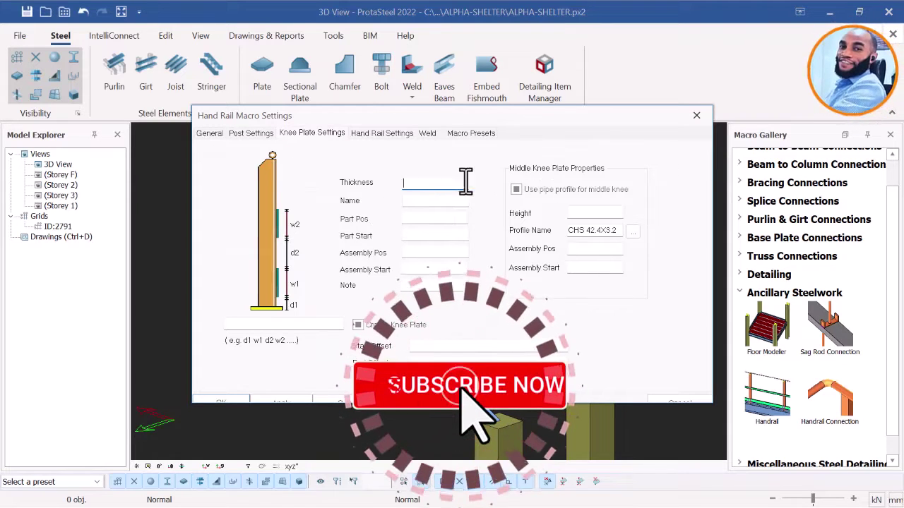
pyautogui.click(374, 133)
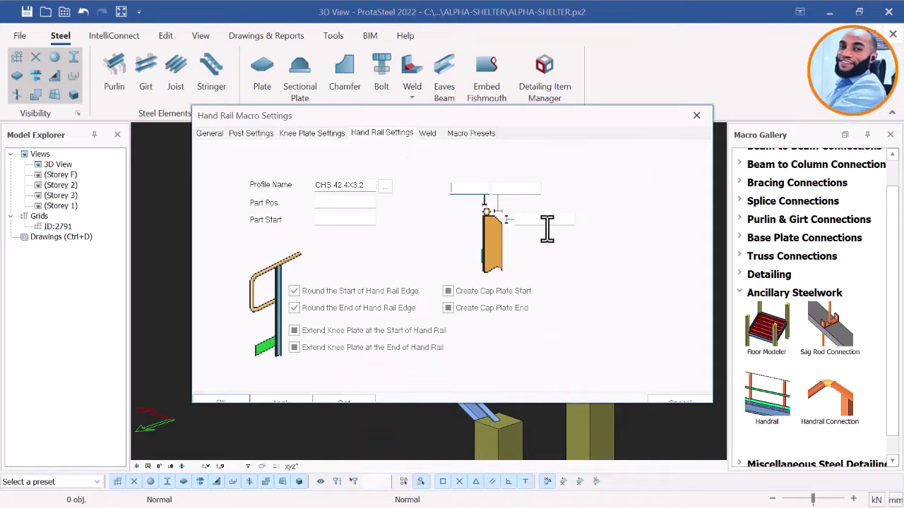
pyautogui.click(427, 134)
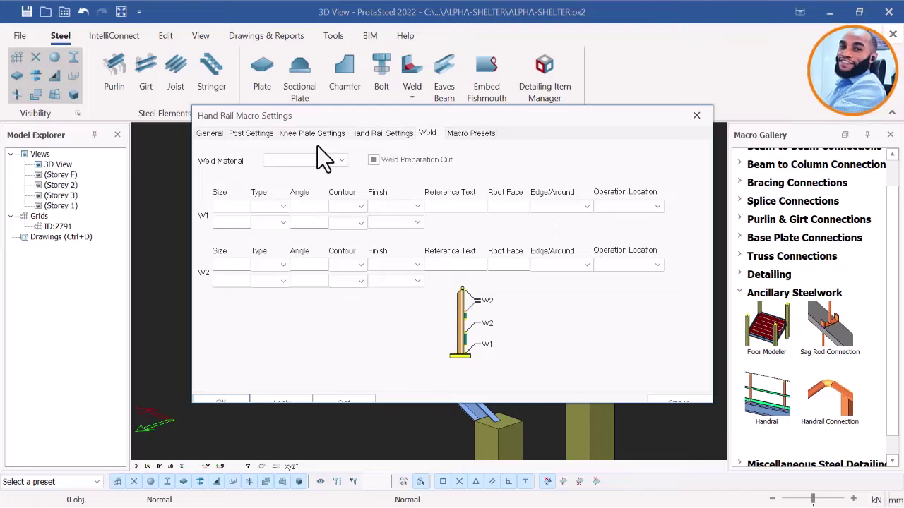
pyautogui.click(241, 132)
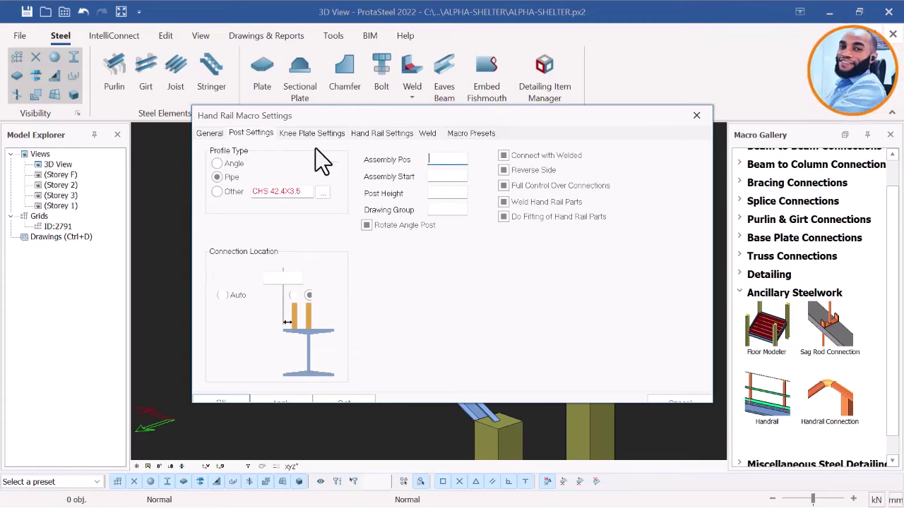
pyautogui.click(218, 134)
# Set the post profile to CHS 42.4X3.2 and apply the handrail macro settings.
pyautogui.click(237, 135)
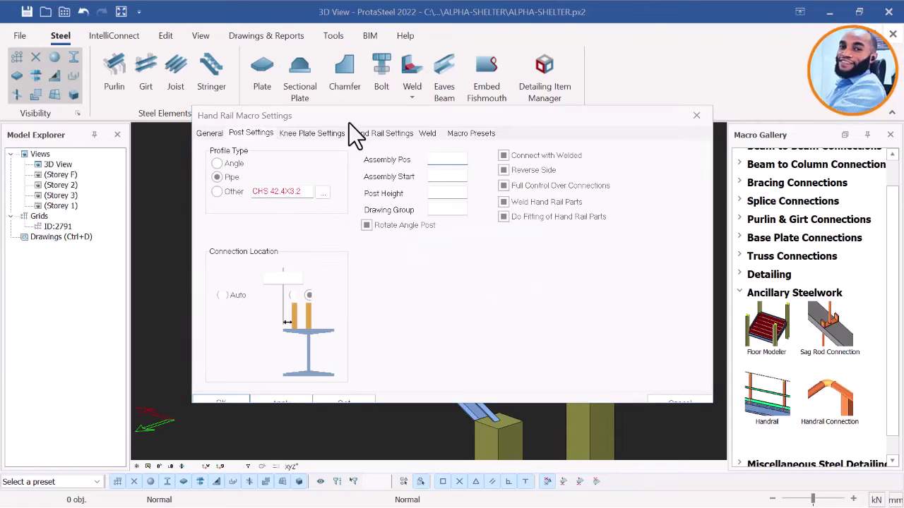
pyautogui.click(282, 402)
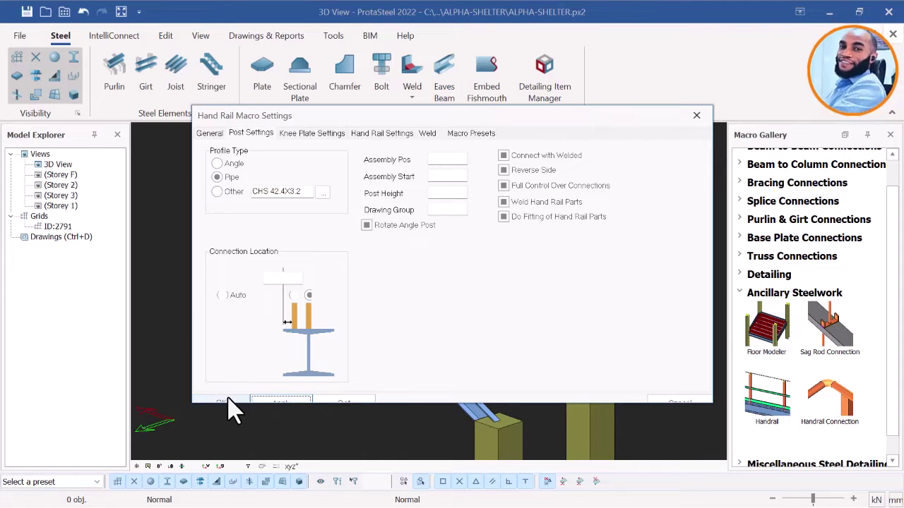
pyautogui.click(226, 404)
# Apply the Handrail macro to the lower-flight stringer on the side nearest the upper flight.
pyautogui.scroll(-2, 385, 336)
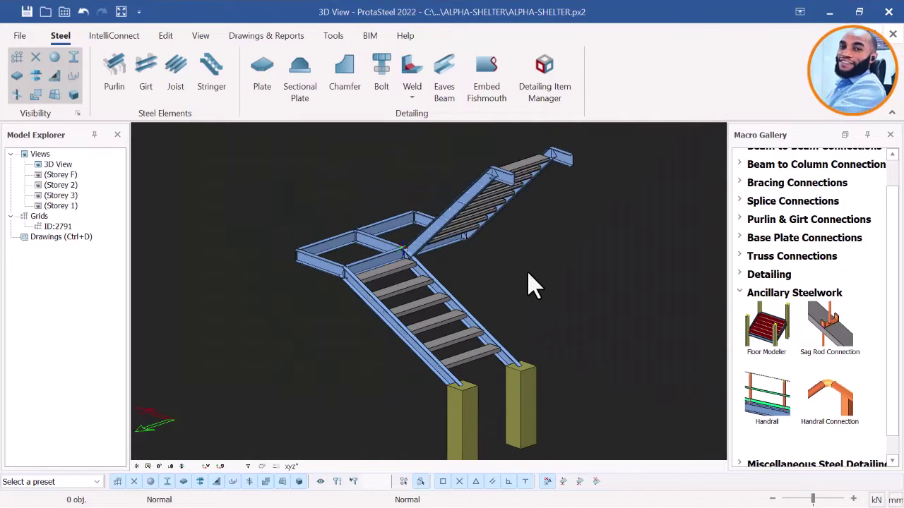
pyautogui.scroll(3, 480, 369)
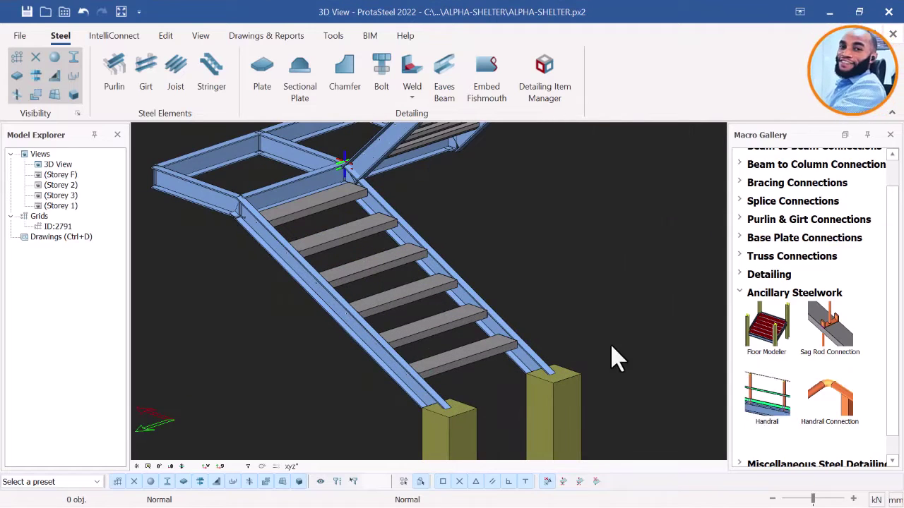
pyautogui.scroll(-2, 438, 337)
pyautogui.scroll(1, 432, 302)
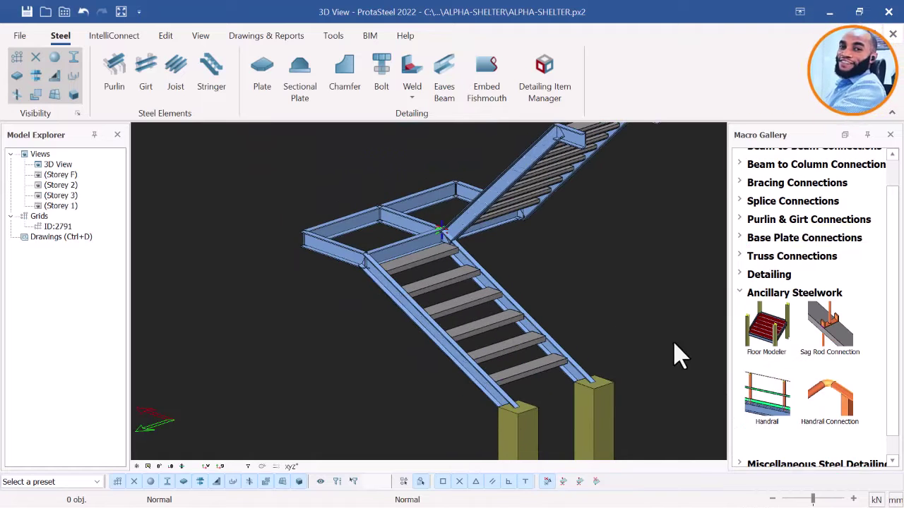
pyautogui.scroll(2, 492, 401)
pyautogui.scroll(-1, 579, 377)
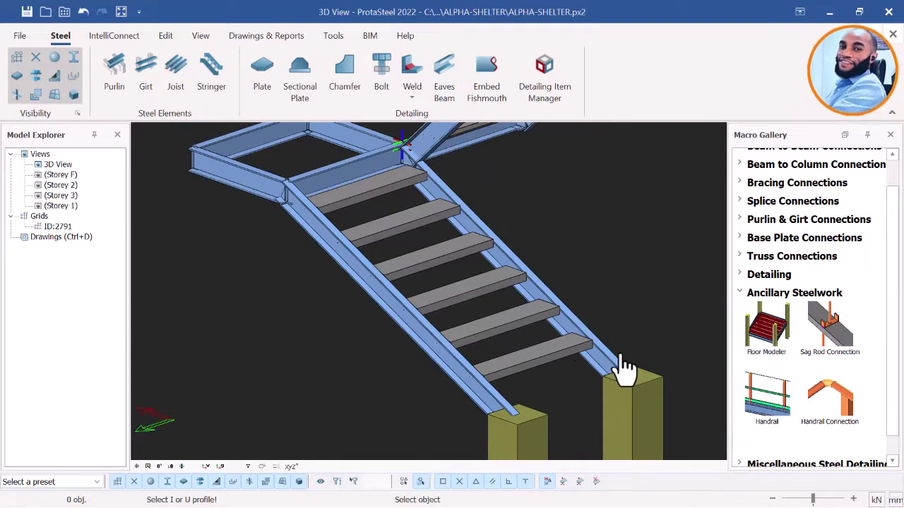
pyautogui.scroll(4, 599, 369)
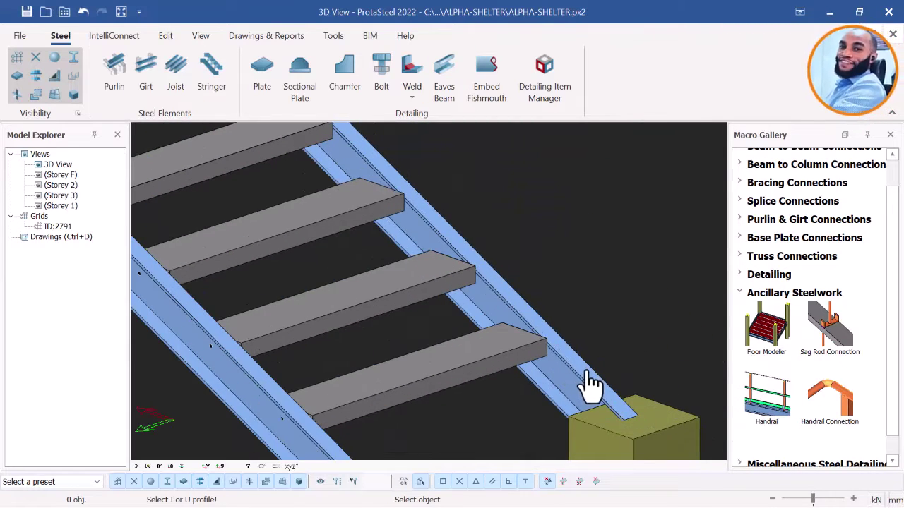
pyautogui.click(587, 388)
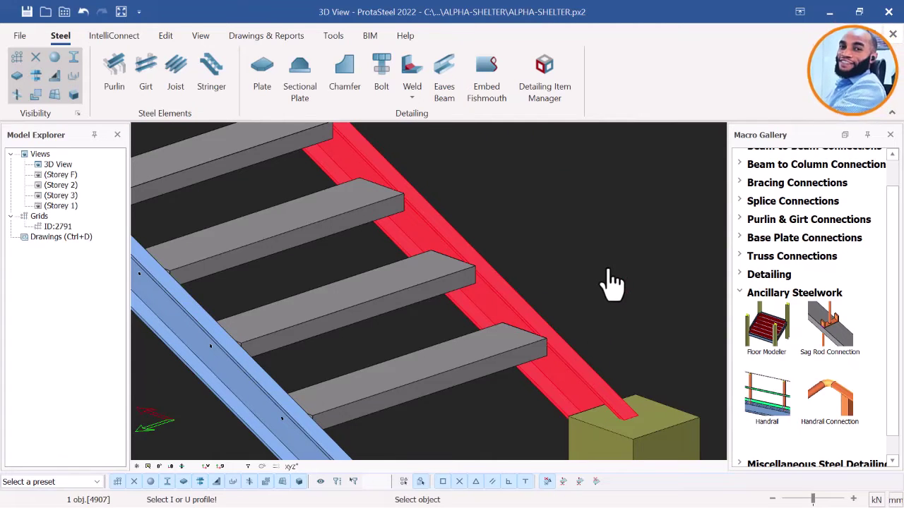
pyautogui.middleClick(603, 250)
pyautogui.middleClick(604, 252)
pyautogui.scroll(-5, 562, 272)
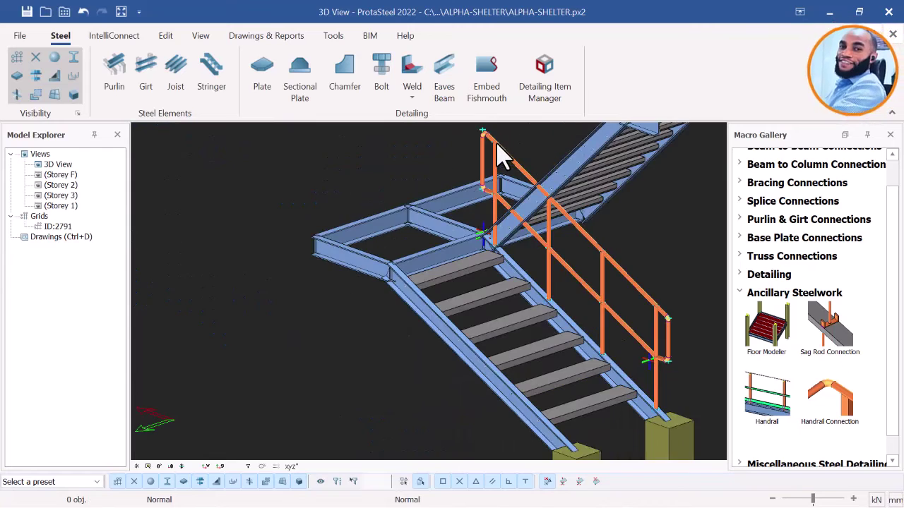
# Apply the Handrail macro to the lower flight's outer stringer, opposite the first handrail.
pyautogui.scroll(-3, 502, 157)
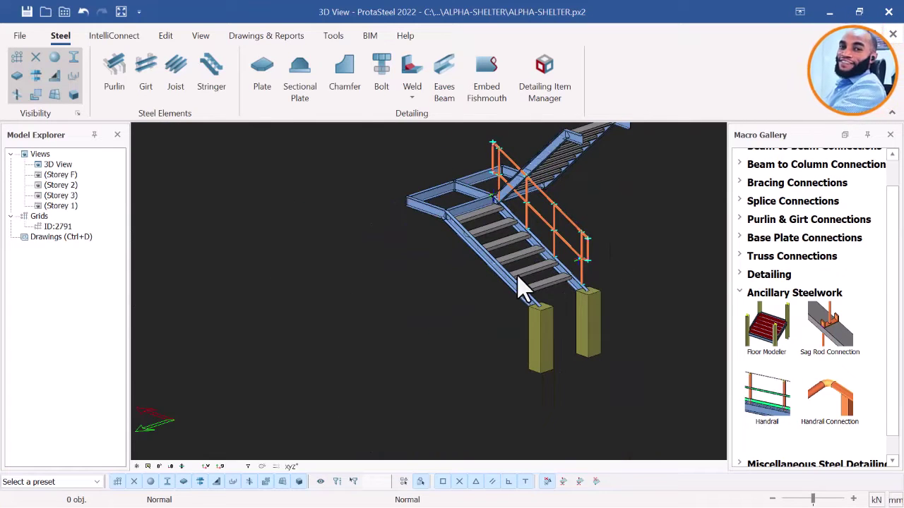
pyautogui.scroll(2, 520, 289)
pyautogui.click(767, 397)
pyautogui.scroll(2, 519, 305)
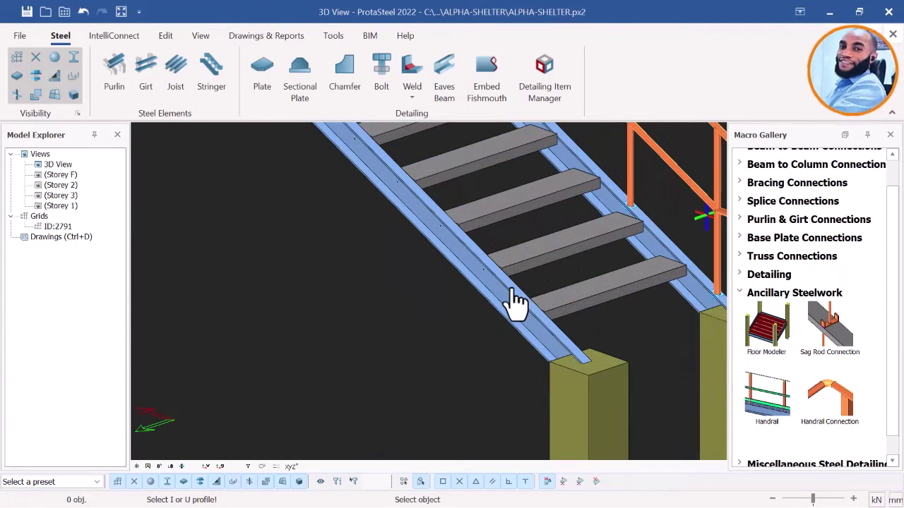
pyautogui.click(516, 302)
pyautogui.scroll(-4, 423, 414)
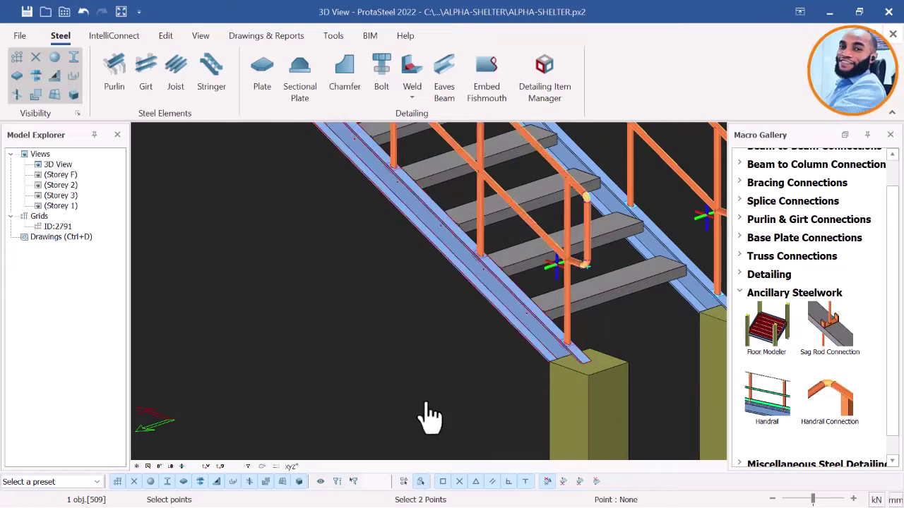
pyautogui.scroll(3, 369, 221)
pyautogui.scroll(-2, 336, 346)
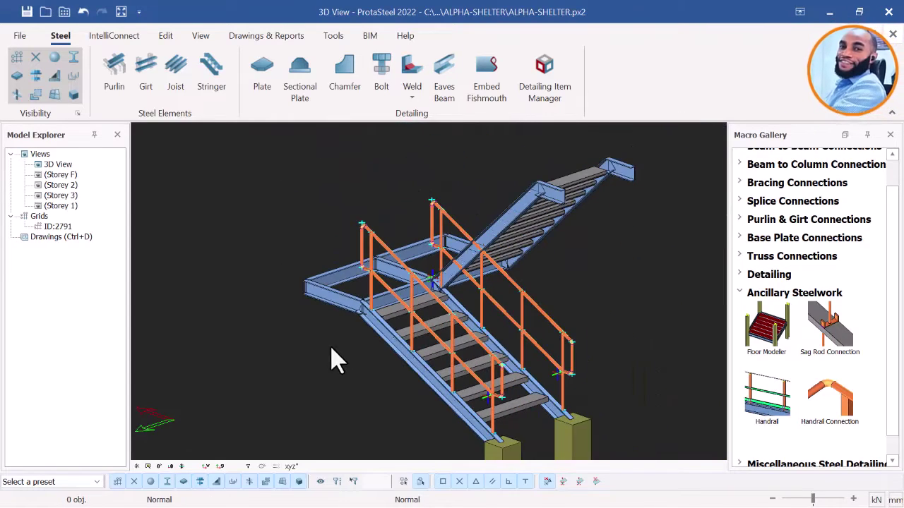
# Apply the Handrail macro to the landing's edge beam that continues from the lower flight's outer stringer.
pyautogui.moveTo(304, 335); pyautogui.dragTo(432, 418, button='middle')
pyautogui.scroll(4, 425, 385)
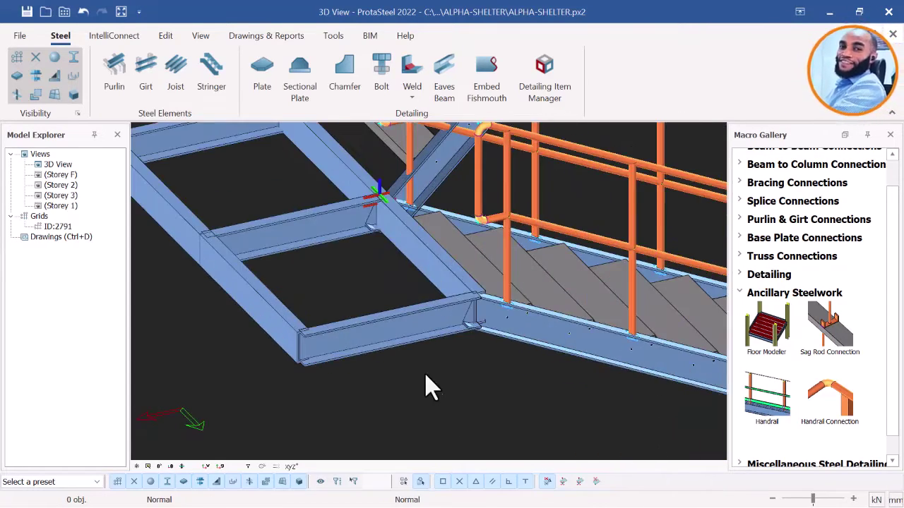
pyautogui.scroll(-2, 427, 353)
pyautogui.scroll(2, 417, 346)
pyautogui.scroll(-4, 406, 339)
pyautogui.moveTo(402, 339)
pyautogui.mouseDown(button='middle')
pyautogui.moveTo(423, 349)
pyautogui.moveTo(389, 339)
pyautogui.mouseUp(button='middle')
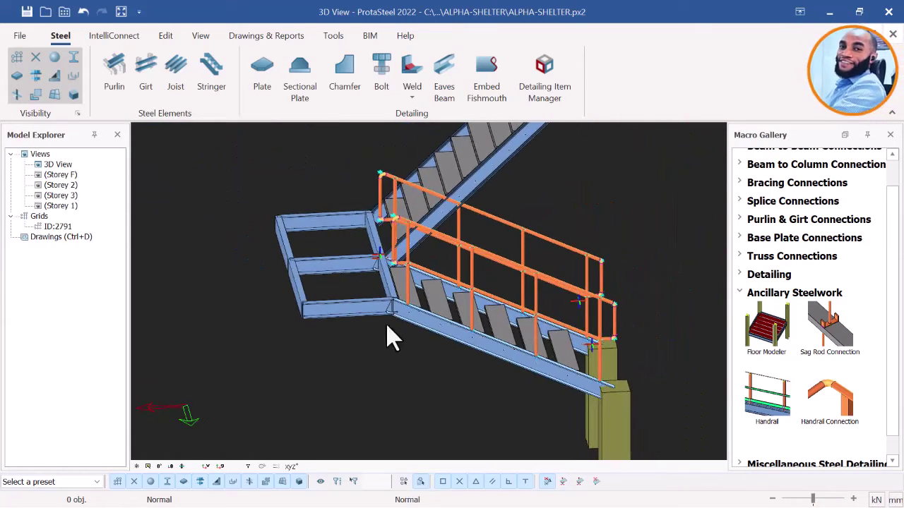
pyautogui.click(766, 399)
pyautogui.scroll(3, 335, 327)
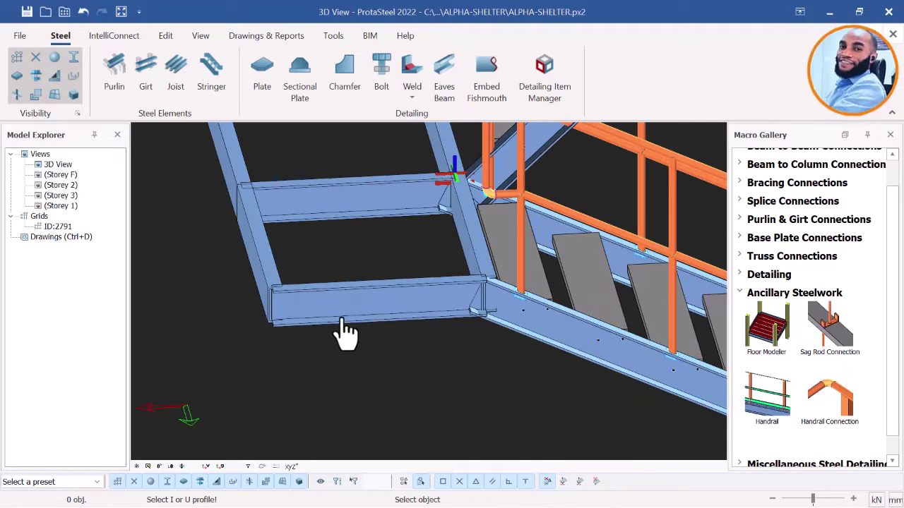
pyautogui.click(386, 289)
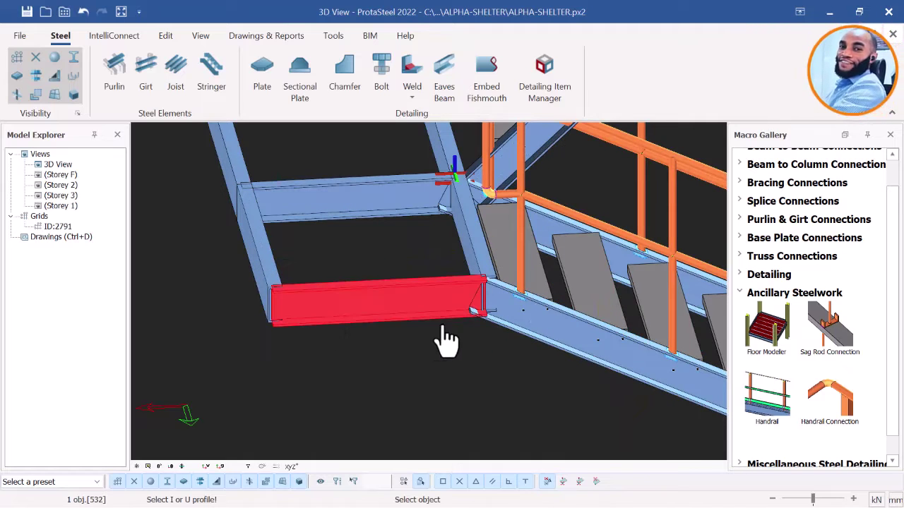
pyautogui.scroll(-2, 449, 326)
pyautogui.middleClick(399, 335)
pyautogui.middleClick(399, 330)
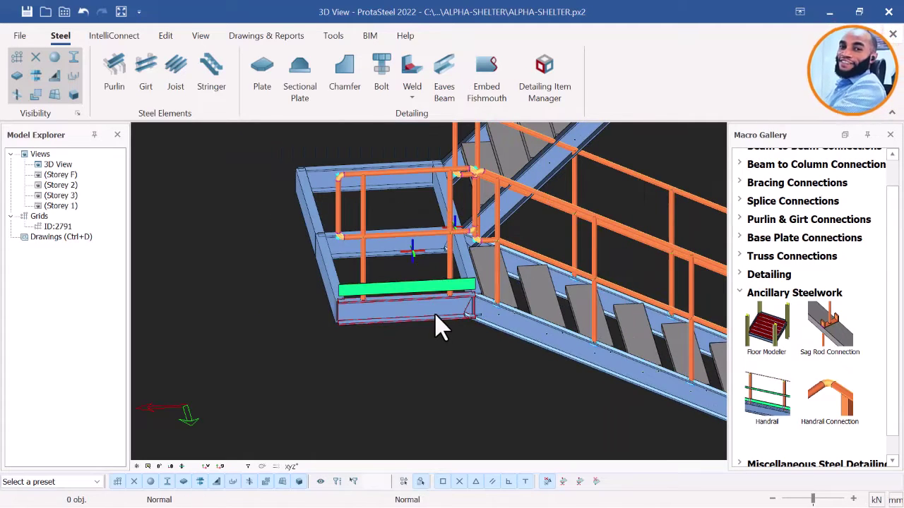
# Apply the Handrail macro to the landing's long outer edge beam, opposite the two flights.
pyautogui.scroll(-2, 375, 299)
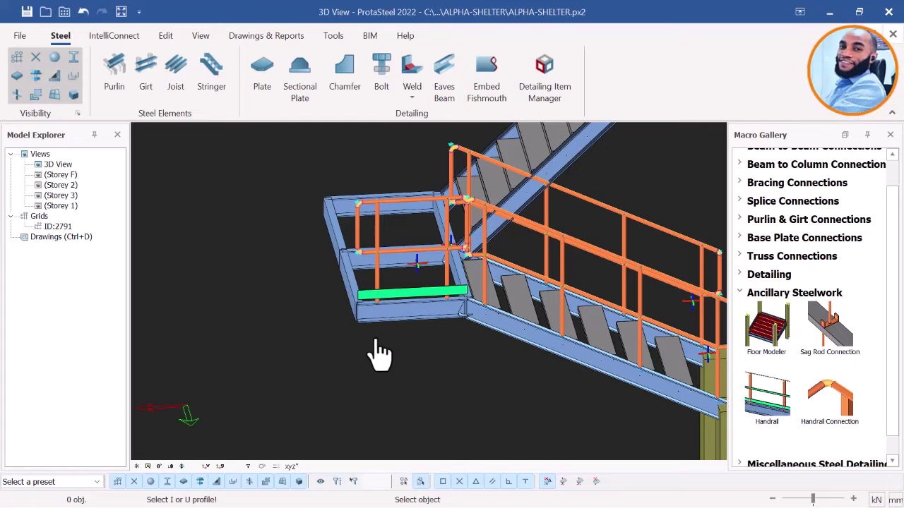
pyautogui.moveTo(335, 337); pyautogui.dragTo(418, 347, button='middle')
pyautogui.moveTo(418, 347); pyautogui.dragTo(389, 337, button='middle')
pyautogui.scroll(2, 422, 332)
pyautogui.moveTo(455, 325); pyautogui.dragTo(438, 311, button='middle')
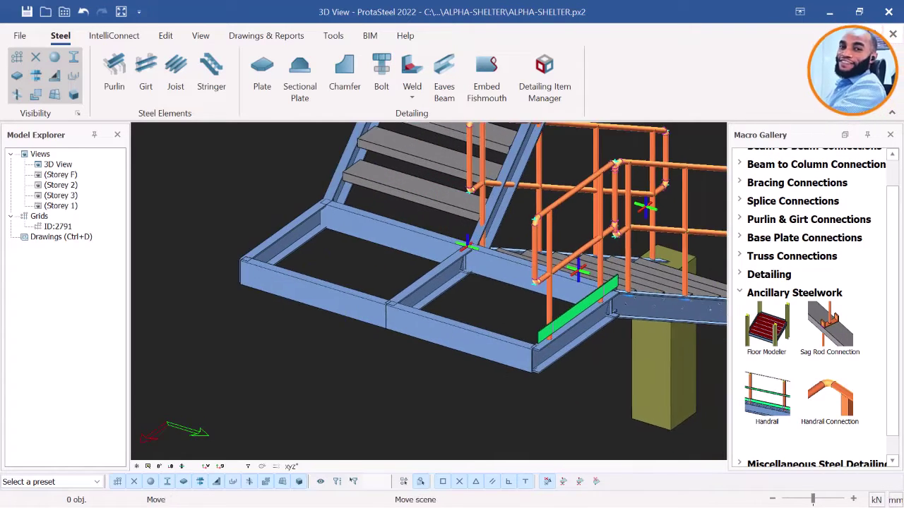
pyautogui.scroll(-2, 452, 318)
pyautogui.click(767, 409)
pyautogui.scroll(-2, 504, 353)
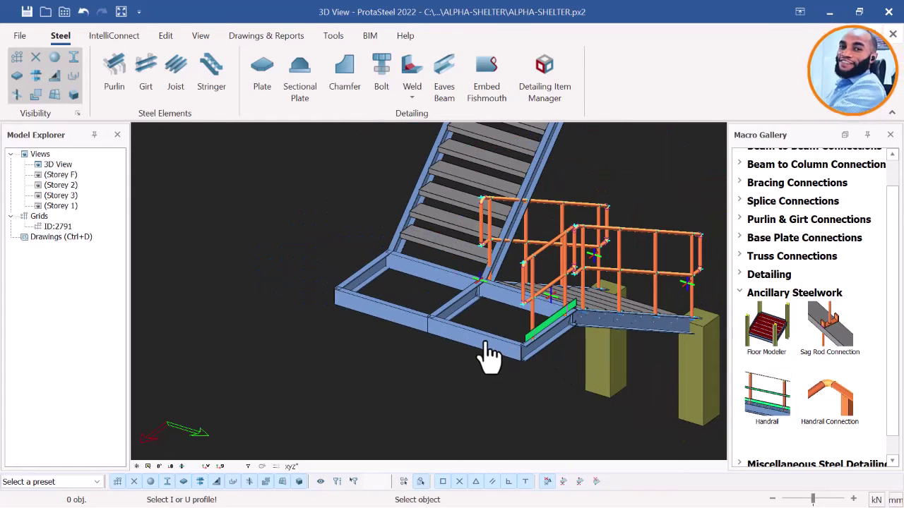
pyautogui.click(490, 353)
pyautogui.click(397, 336)
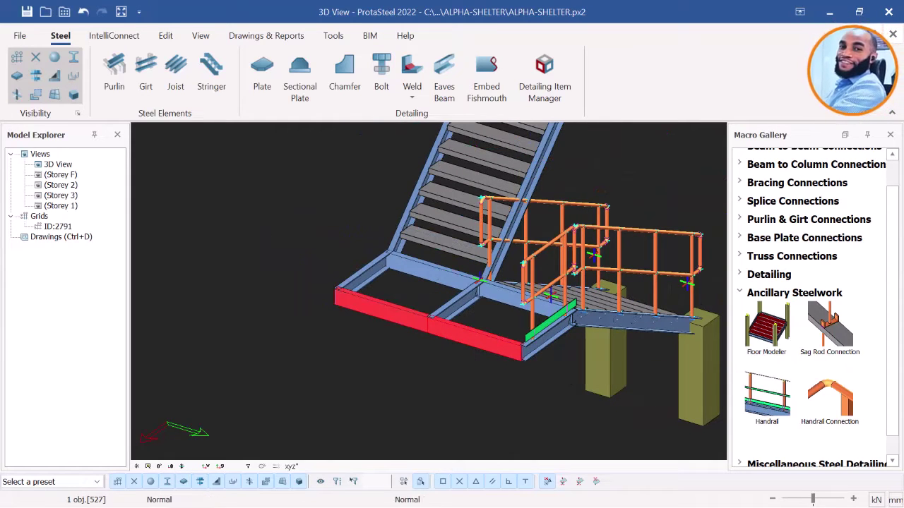
pyautogui.rightClick(380, 338)
pyautogui.rightClick(380, 338)
pyautogui.scroll(-2, 437, 343)
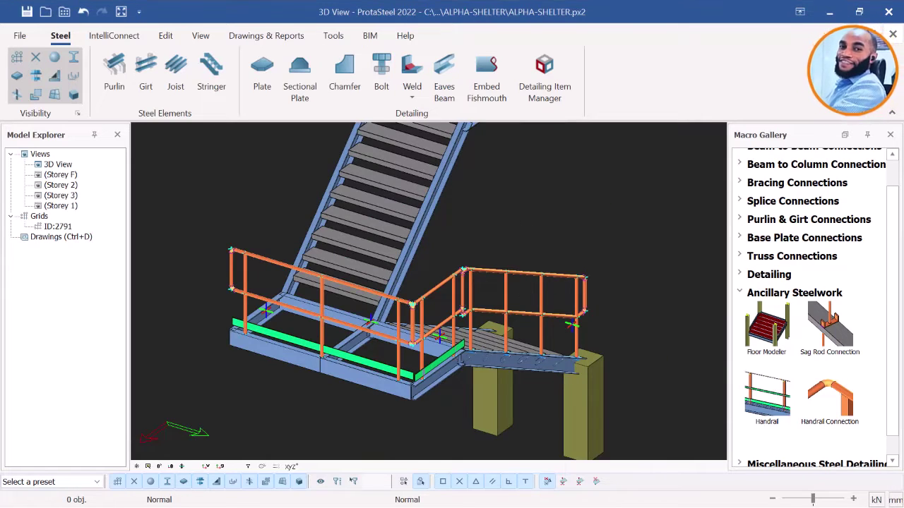
# Apply the Handrail macro to the landing's short edge beam that meets the upper flight's outer stringer.
pyautogui.scroll(-2, 533, 243)
pyautogui.moveTo(328, 311); pyautogui.dragTo(412, 322, button='middle')
pyautogui.scroll(5, 490, 343)
pyautogui.click(750, 399)
pyautogui.click(447, 331)
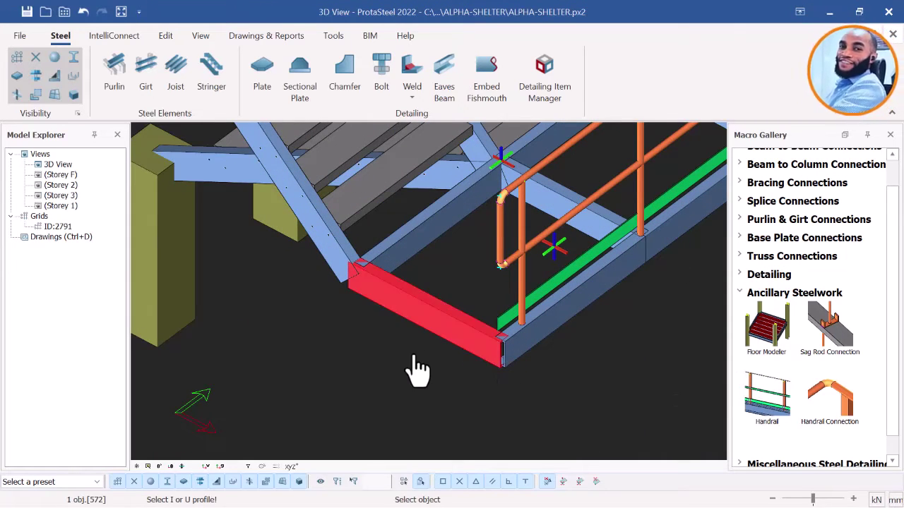
pyautogui.middleClick(413, 354)
pyautogui.middleClick(414, 354)
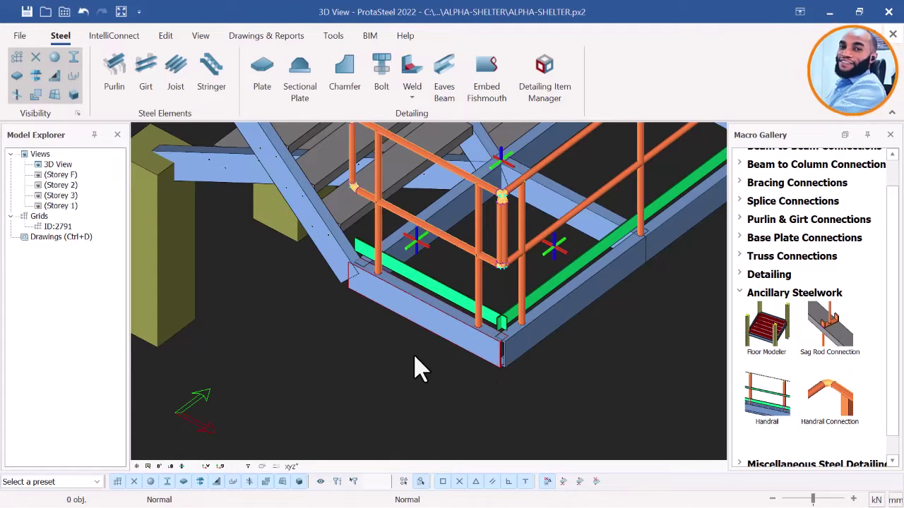
# Apply the Handrail macro to the upper flight's outer stringer.
pyautogui.scroll(-4, 448, 374)
pyautogui.moveTo(421, 398); pyautogui.dragTo(466, 357, button='middle')
pyautogui.scroll(2, 414, 288)
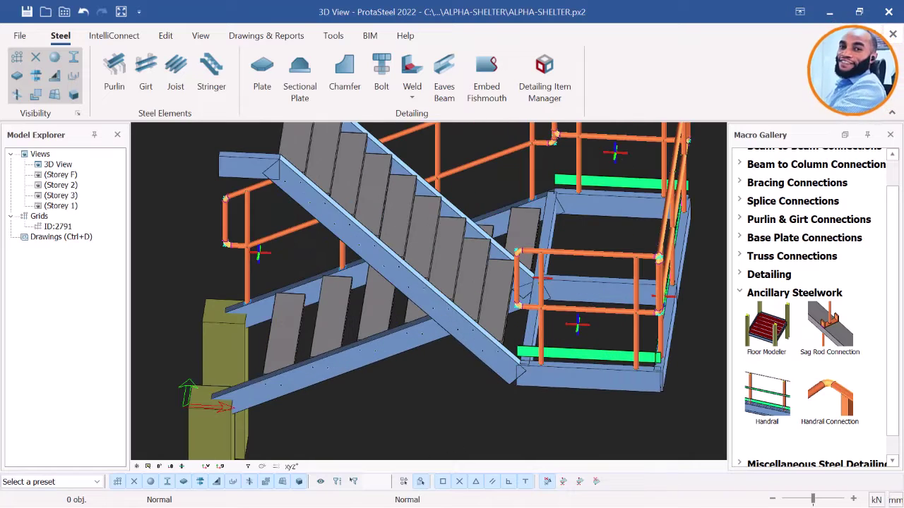
pyautogui.click(762, 397)
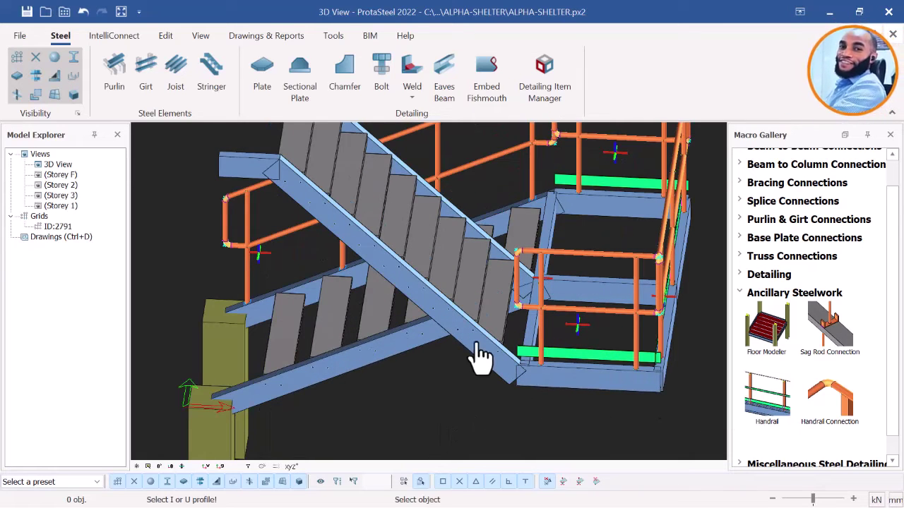
pyautogui.click(462, 359)
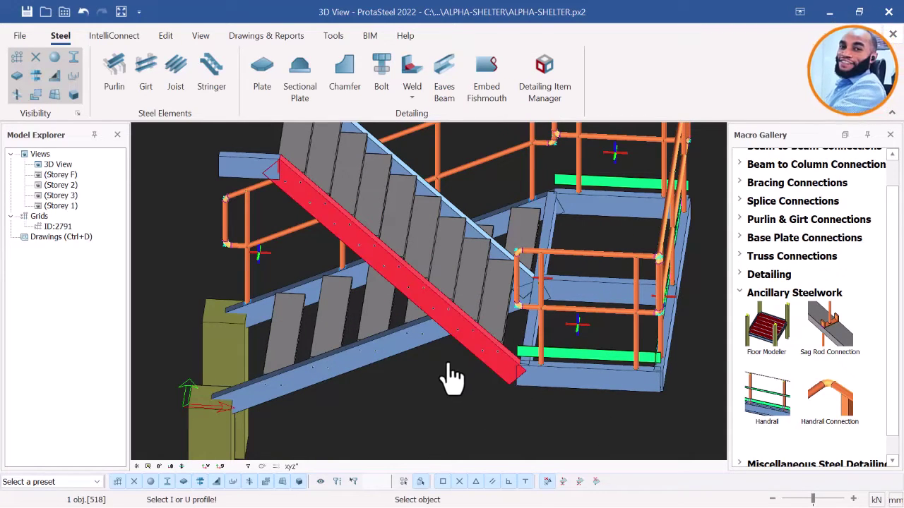
pyautogui.rightClick(442, 385)
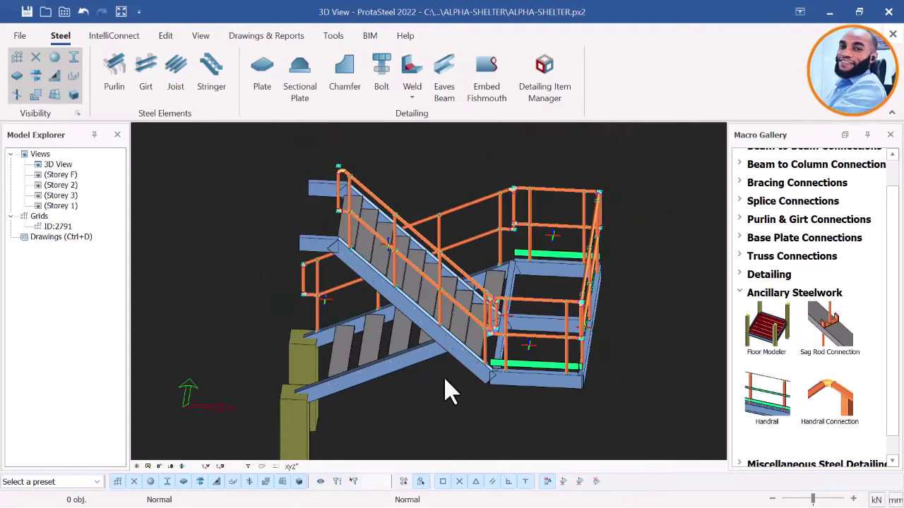
pyautogui.scroll(-3, 444, 385)
# Apply the Handrail macro to the short horizontal beam at the head of the upper flight's outer stringer.
pyautogui.scroll(5, 362, 296)
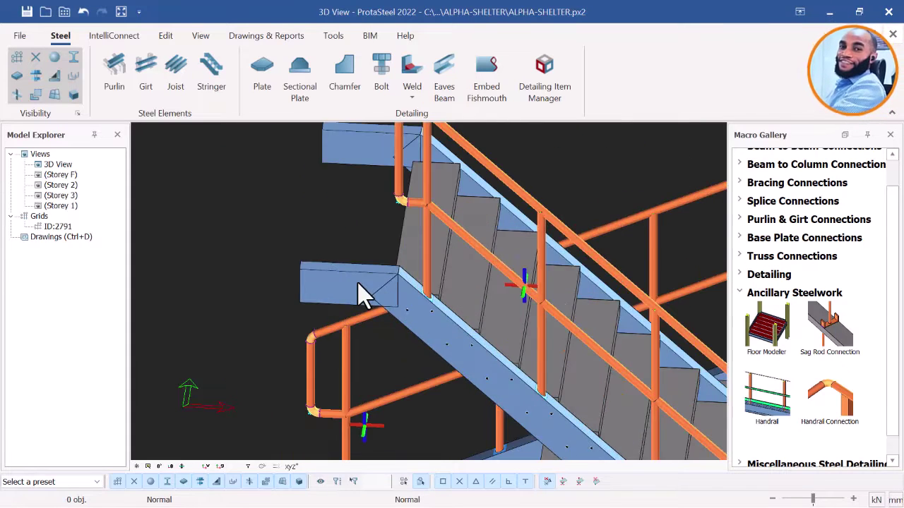
pyautogui.click(766, 399)
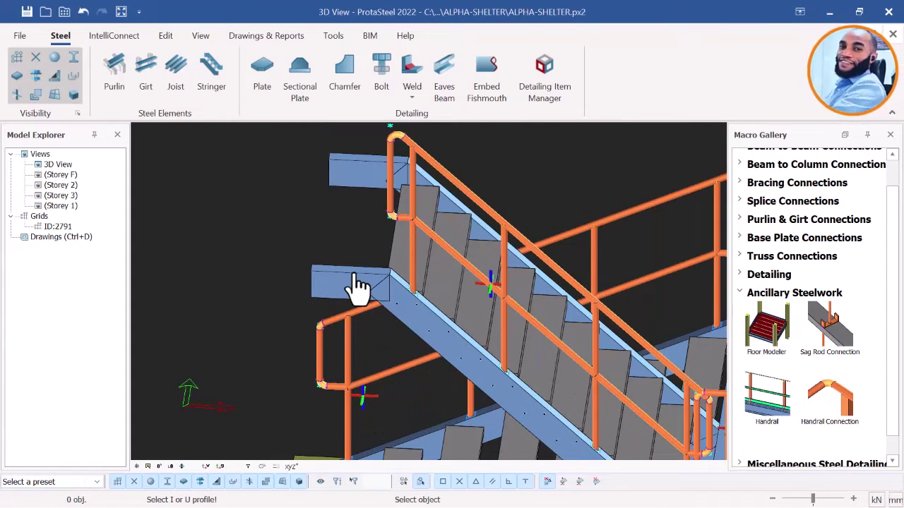
pyautogui.click(321, 271)
pyautogui.rightClick(308, 240)
pyautogui.rightClick(306, 242)
pyautogui.scroll(-3, 325, 266)
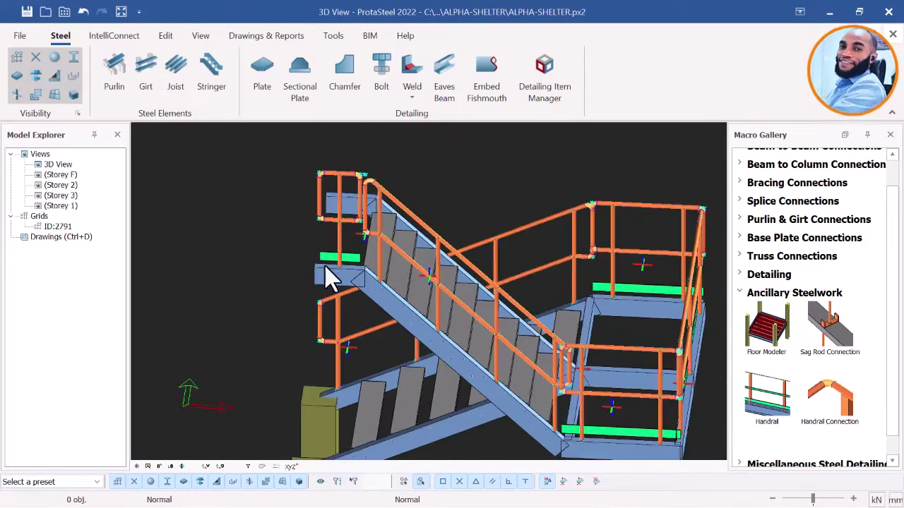
# Apply the Handrail macro to the short horizontal beam at the head of the upper flight's inner stringer.
pyautogui.moveTo(298, 270); pyautogui.dragTo(415, 238, button='middle')
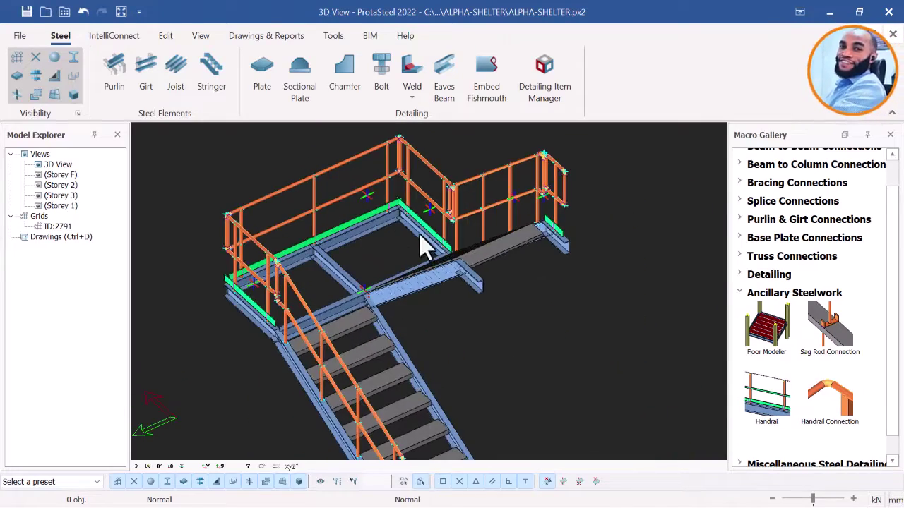
pyautogui.scroll(5, 446, 295)
pyautogui.moveTo(452, 305); pyautogui.dragTo(403, 328, button='middle')
pyautogui.click(767, 398)
pyautogui.click(603, 228)
pyautogui.rightClick(617, 196)
pyautogui.rightClick(616, 195)
# Apply the Handrail macro to the upper flight's inner stringer, on the side nearest the lower flight.
pyautogui.click(748, 381)
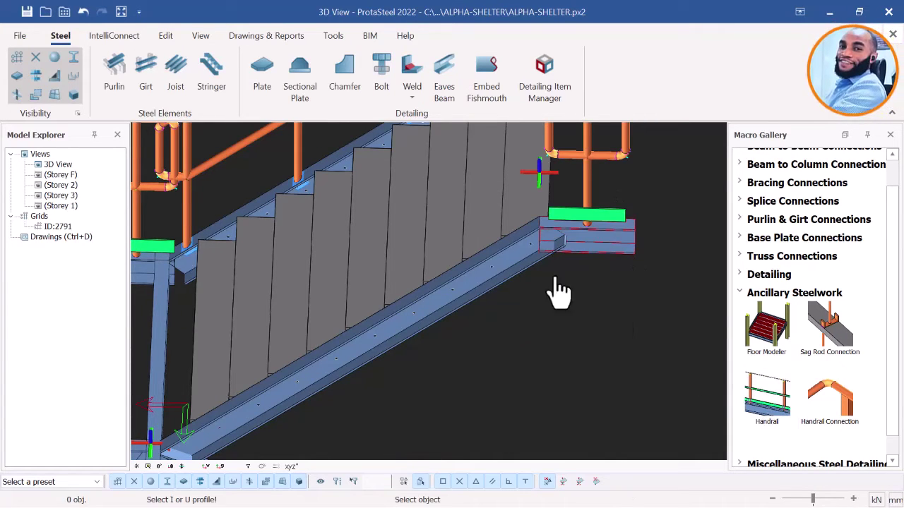
pyautogui.click(518, 257)
pyautogui.press('Return')
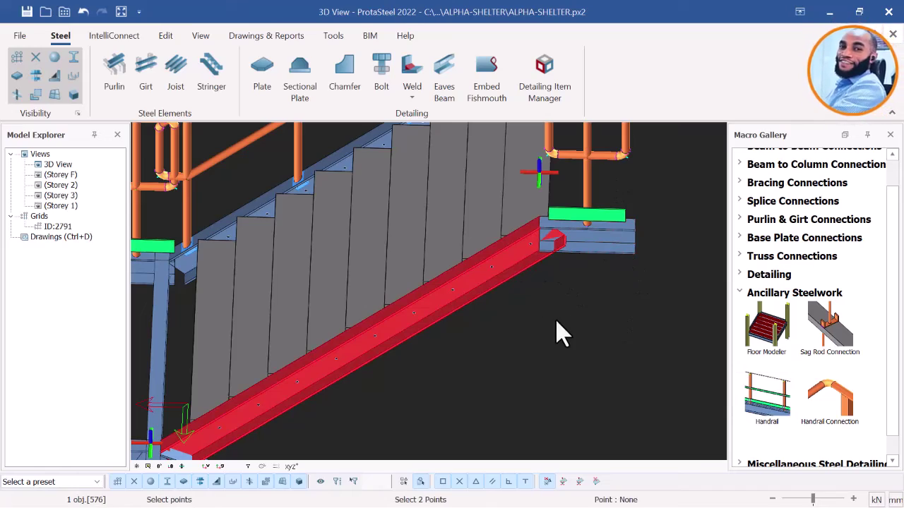
pyautogui.scroll(-5, 565, 317)
pyautogui.moveTo(478, 331); pyautogui.dragTo(614, 324, button='middle')
pyautogui.moveTo(435, 424); pyautogui.dragTo(503, 405, button='middle')
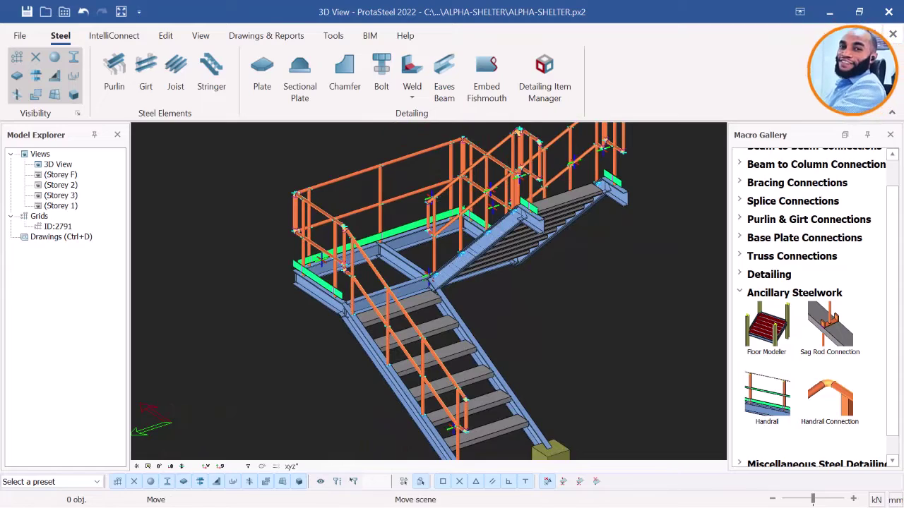
# Apply the Handrail macro to the lower flight's inner stringer, which still lacks a handrail.
pyautogui.scroll(4, 504, 387)
pyautogui.scroll(-6, 478, 403)
pyautogui.moveTo(462, 381); pyautogui.dragTo(520, 369, button='middle')
pyautogui.scroll(4, 536, 353)
pyautogui.moveTo(559, 295); pyautogui.dragTo(331, 304, button='middle')
pyautogui.moveTo(456, 332); pyautogui.dragTo(552, 341, button='middle')
pyautogui.scroll(4, 547, 332)
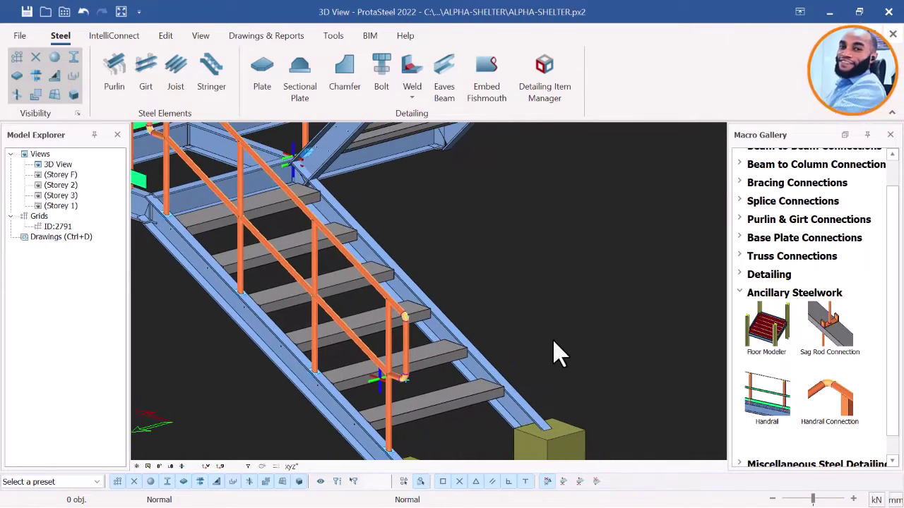
pyautogui.scroll(-3, 555, 353)
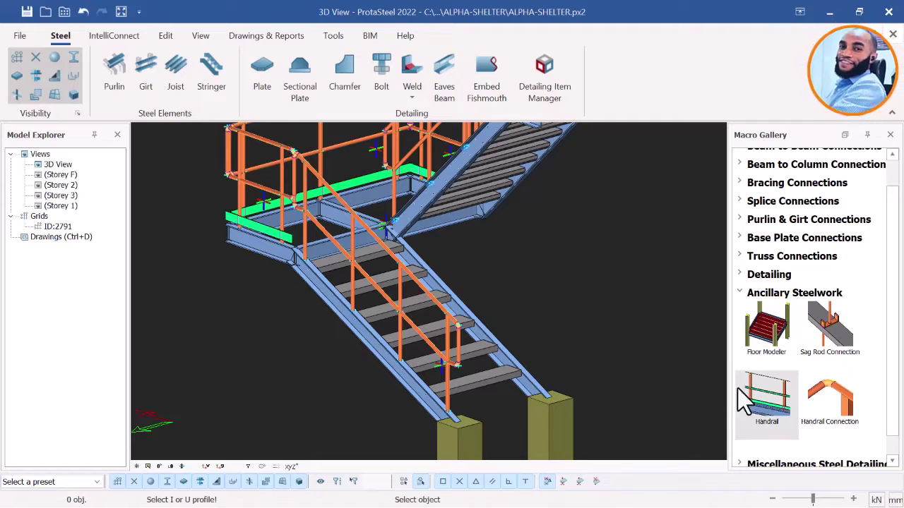
pyautogui.doubleClick(759, 399)
pyautogui.scroll(1, 537, 384)
pyautogui.click(527, 379)
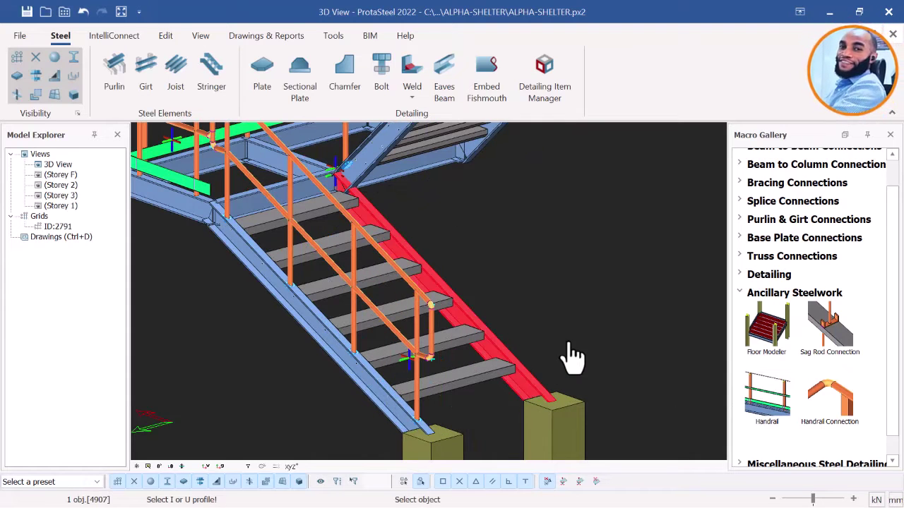
pyautogui.rightClick(566, 335)
pyautogui.rightClick(566, 334)
pyautogui.scroll(-4, 555, 334)
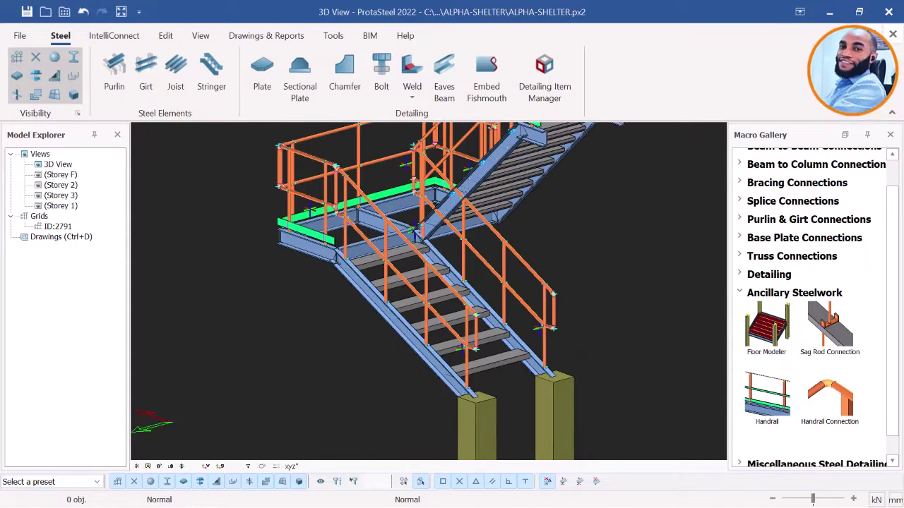
# Show all hidden members so that the full building frame surrounds the staircase again.
pyautogui.moveTo(472, 340); pyautogui.dragTo(604, 303, button='middle')
pyautogui.scroll(-8, 494, 356)
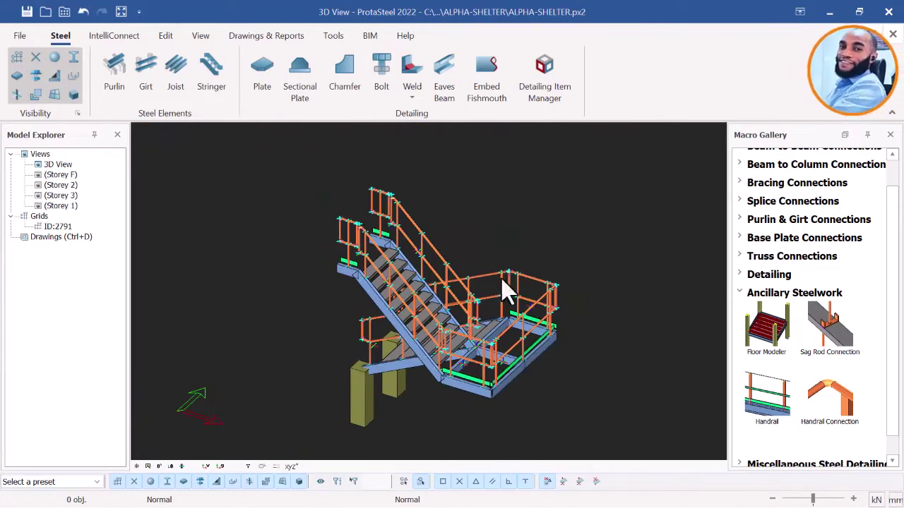
pyautogui.rightClick(580, 202)
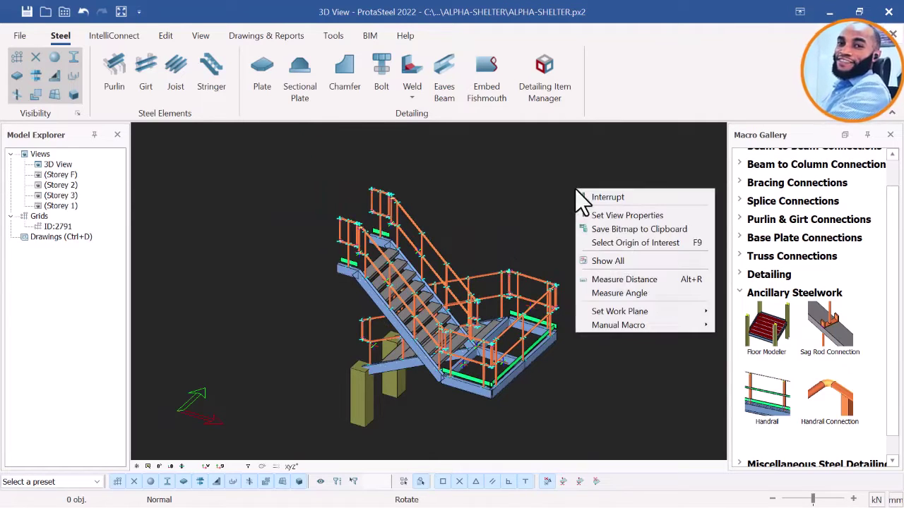
pyautogui.click(609, 262)
pyautogui.scroll(-5, 485, 323)
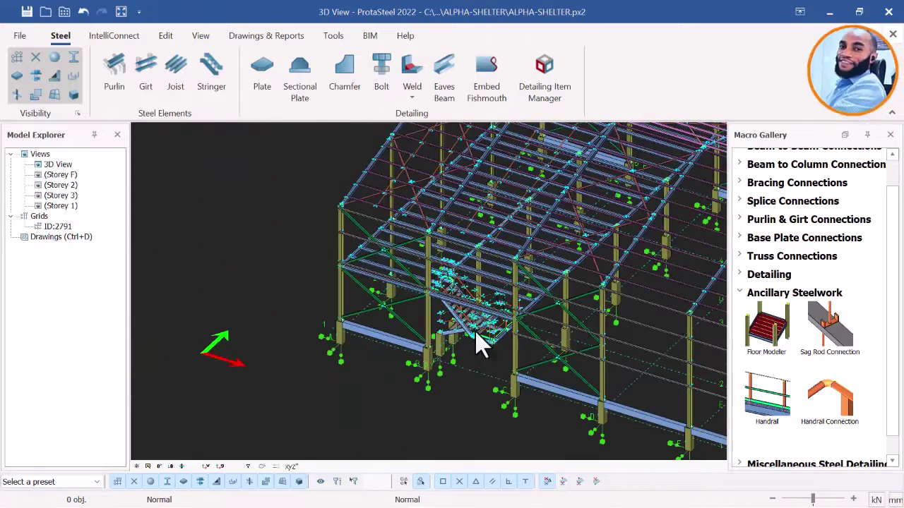
# Examine how the railed staircase sits within the surrounding steel frame.
pyautogui.scroll(5, 466, 364)
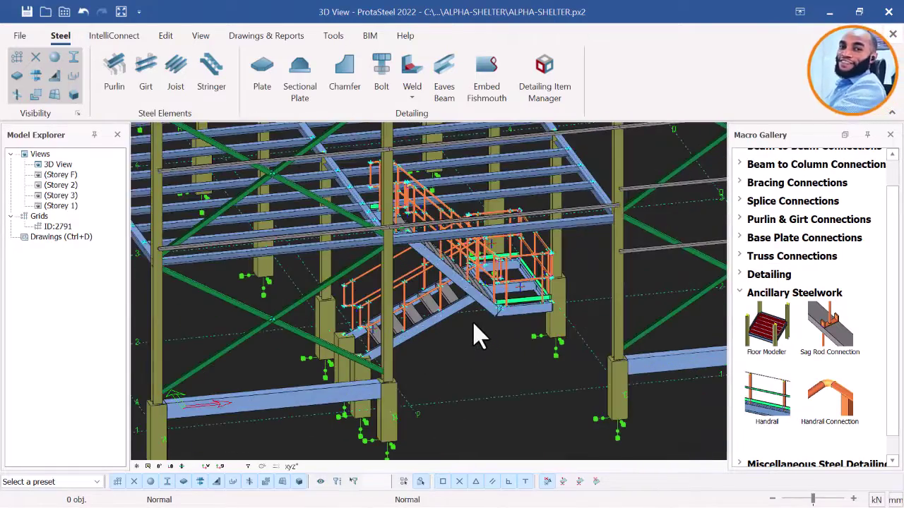
pyautogui.moveTo(492, 330); pyautogui.dragTo(429, 341, button='middle')
pyautogui.scroll(5, 426, 324)
pyautogui.scroll(-5, 425, 321)
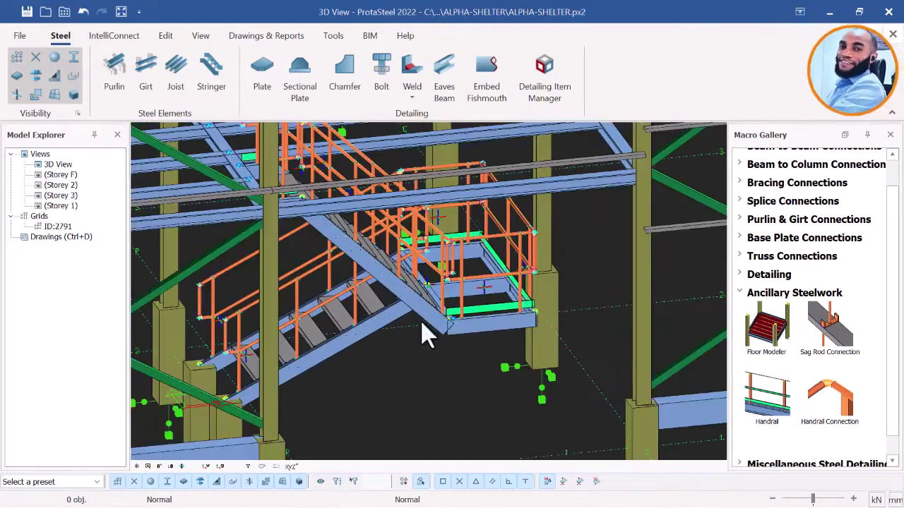
pyautogui.scroll(-2, 479, 386)
pyautogui.moveTo(350, 372); pyautogui.dragTo(462, 315, button='middle')
pyautogui.scroll(-3, 377, 328)
pyautogui.scroll(4, 365, 318)
# Examine the mezzanine floor's secondary beams, picking one of them, and view the overall frame.
pyautogui.moveTo(346, 351); pyautogui.dragTo(323, 244, button='middle')
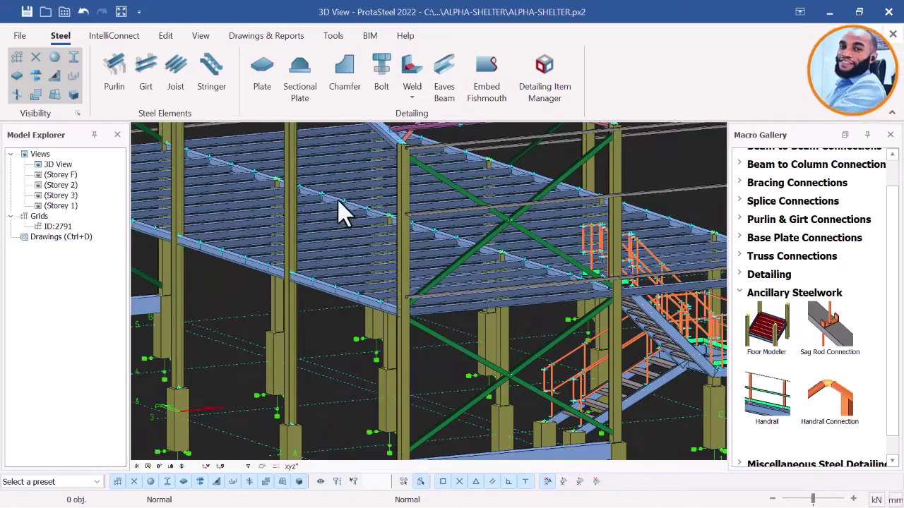
pyautogui.scroll(3, 339, 211)
pyautogui.click(327, 215)
pyautogui.scroll(-5, 314, 215)
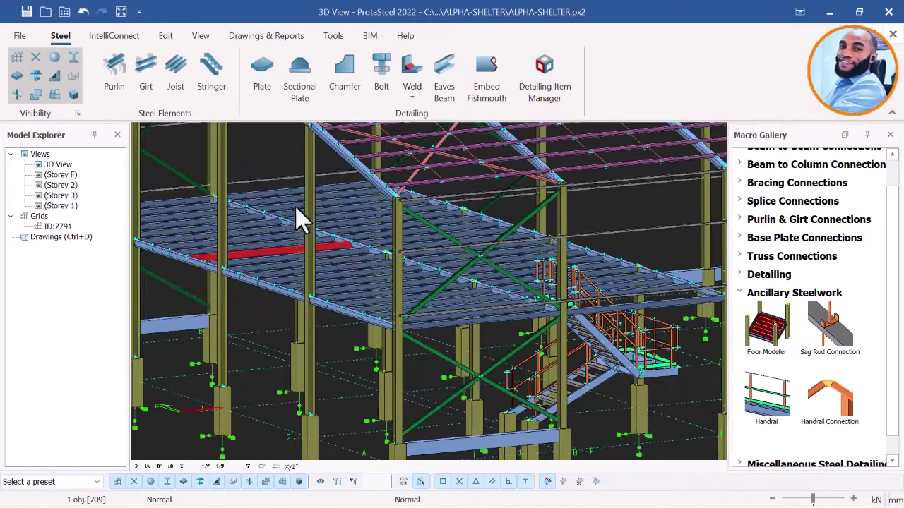
pyautogui.scroll(-3, 338, 372)
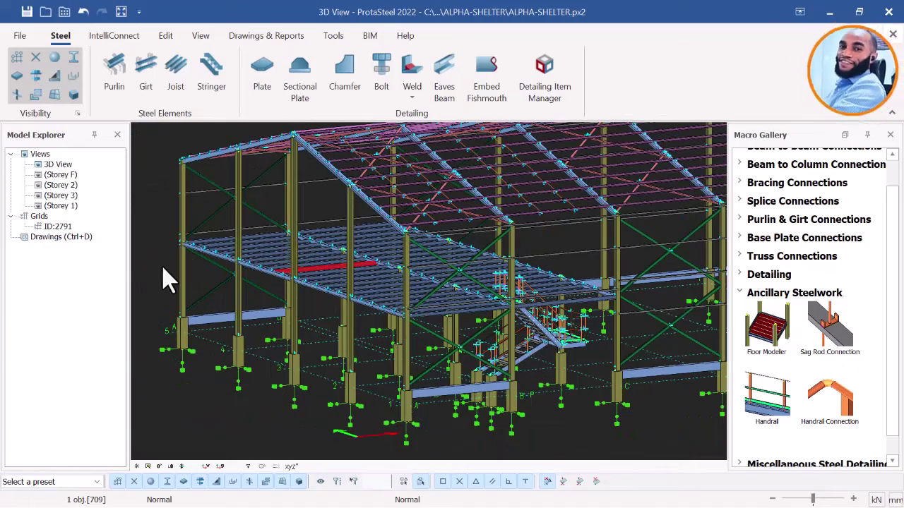
pyautogui.scroll(2, 336, 275)
pyautogui.scroll(-2, 400, 302)
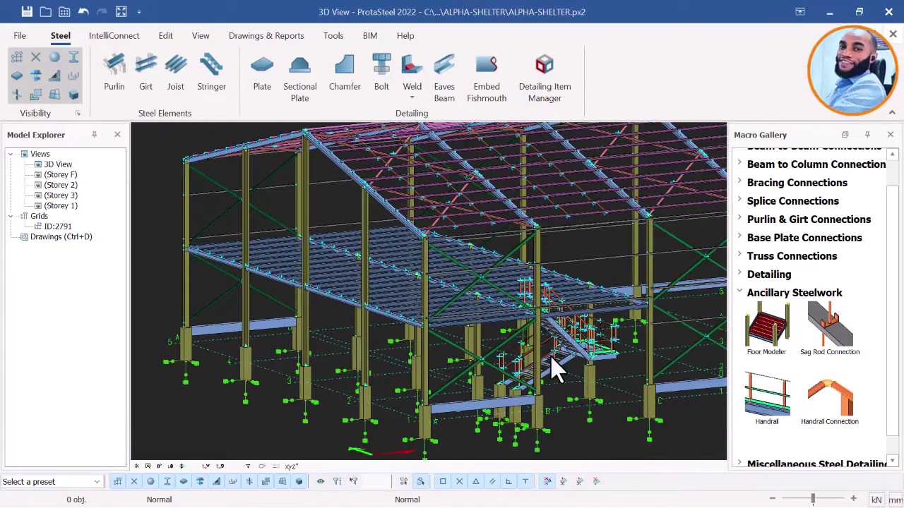
# Inspect the staircase's landing, flights and handrails up close, then the whole building frame.
pyautogui.scroll(2, 554, 371)
pyautogui.moveTo(571, 357); pyautogui.dragTo(475, 344, button='middle')
pyautogui.scroll(2, 558, 353)
pyautogui.scroll(3, 482, 346)
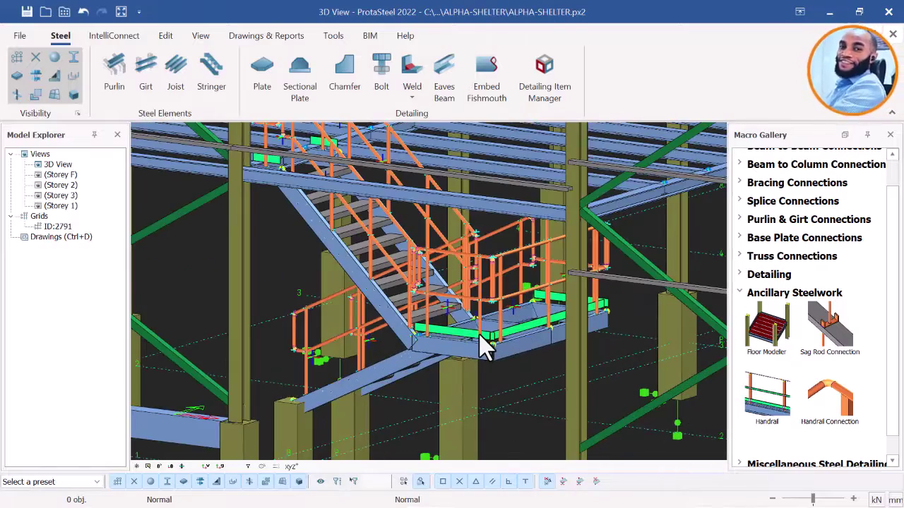
pyautogui.moveTo(482, 345); pyautogui.dragTo(451, 346, button='middle')
pyautogui.scroll(3, 352, 406)
pyautogui.scroll(2, 358, 345)
pyautogui.moveTo(394, 385); pyautogui.dragTo(373, 371, button='middle')
pyautogui.scroll(-5, 375, 370)
pyautogui.scroll(-5, 395, 329)
pyautogui.moveTo(400, 330); pyautogui.dragTo(389, 308, button='middle')
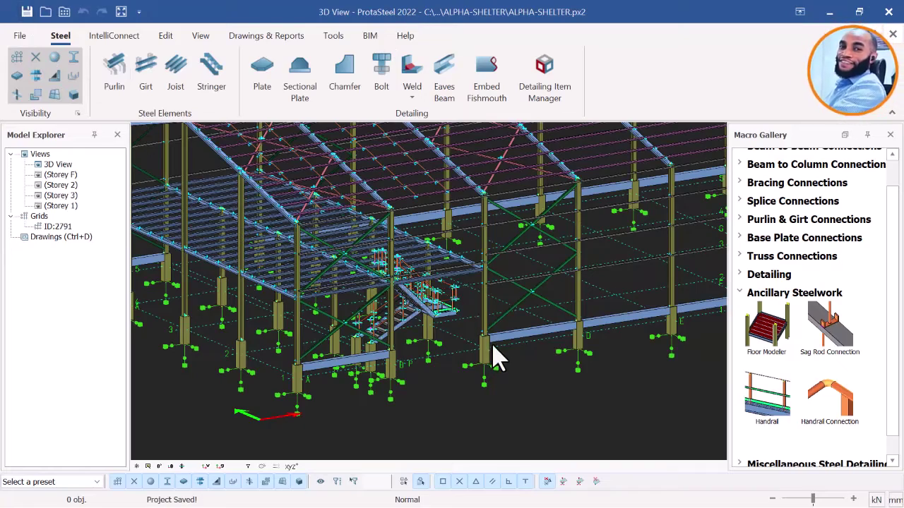
# Switch to ProtaStructure and examine the staircase framing in the Storey 3 3D view.
pyautogui.press('super')
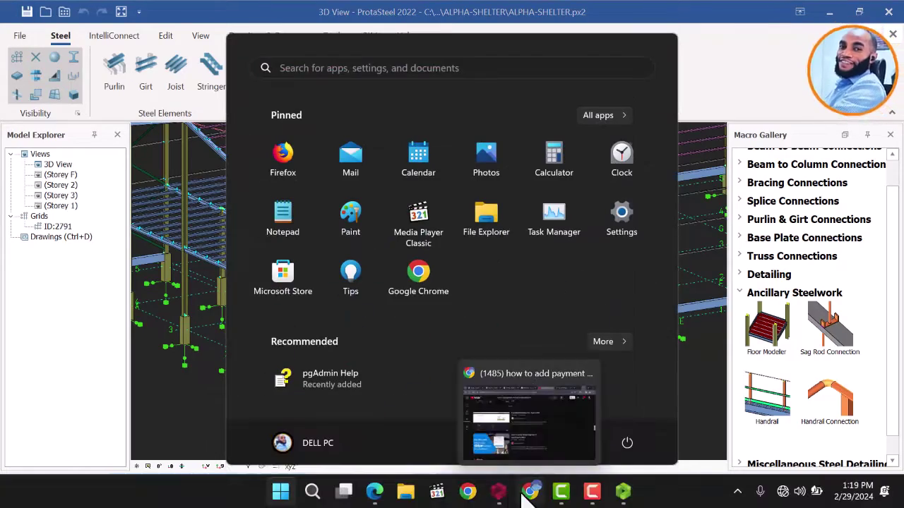
pyautogui.click(499, 500)
pyautogui.scroll(-5, 559, 312)
pyautogui.moveTo(565, 335)
pyautogui.mouseDown(button='middle')
pyautogui.moveTo(529, 329)
pyautogui.moveTo(670, 328)
pyautogui.mouseUp(button='middle')
pyautogui.scroll(8, 554, 337)
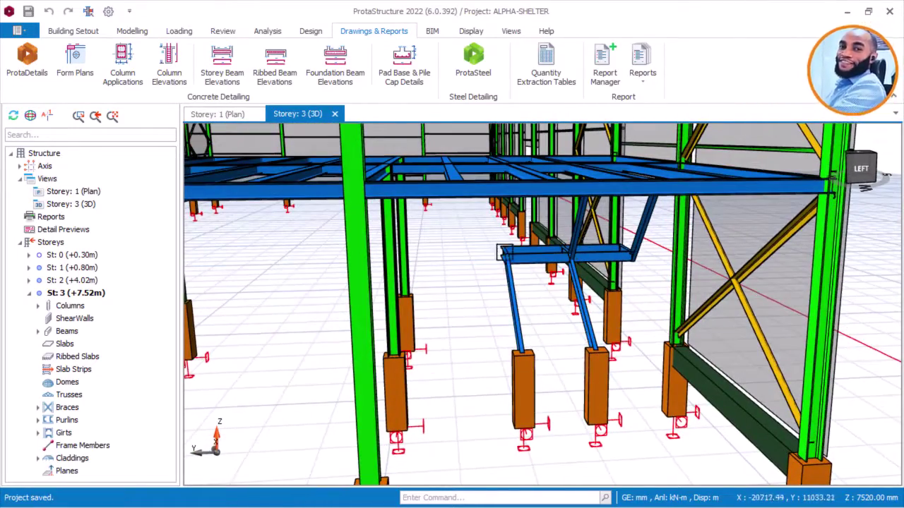
# Recheck the staircase framing, then switch back to ProtaSteel and examine the railed landing and its supporting beams up close.
pyautogui.moveTo(504, 311); pyautogui.dragTo(521, 329, button='middle')
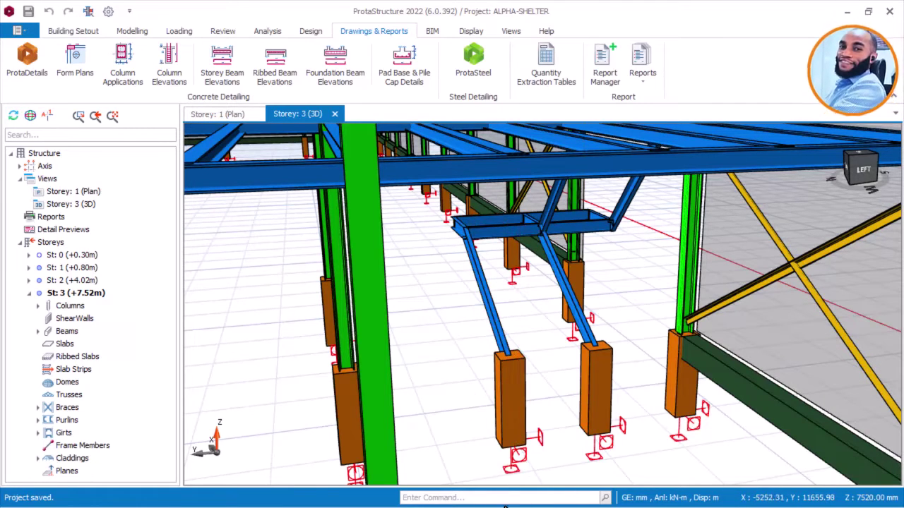
pyautogui.press('super')
pyautogui.click(625, 499)
pyautogui.scroll(-2, 431, 324)
pyautogui.scroll(4, 435, 329)
pyautogui.scroll(-4, 510, 176)
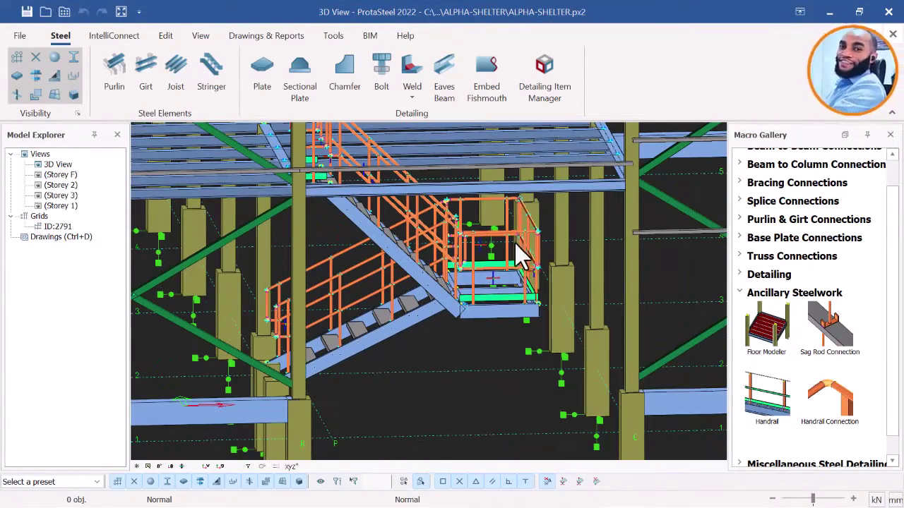
pyautogui.scroll(3, 497, 308)
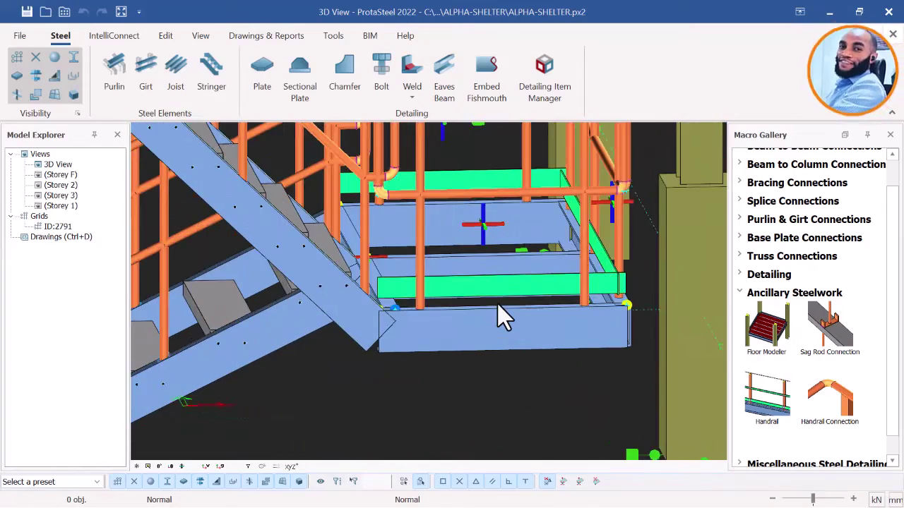
pyautogui.scroll(-1, 497, 307)
pyautogui.scroll(-4, 499, 335)
pyautogui.moveTo(499, 338); pyautogui.dragTo(487, 300, button='middle')
pyautogui.scroll(3, 487, 296)
pyautogui.scroll(-5, 418, 319)
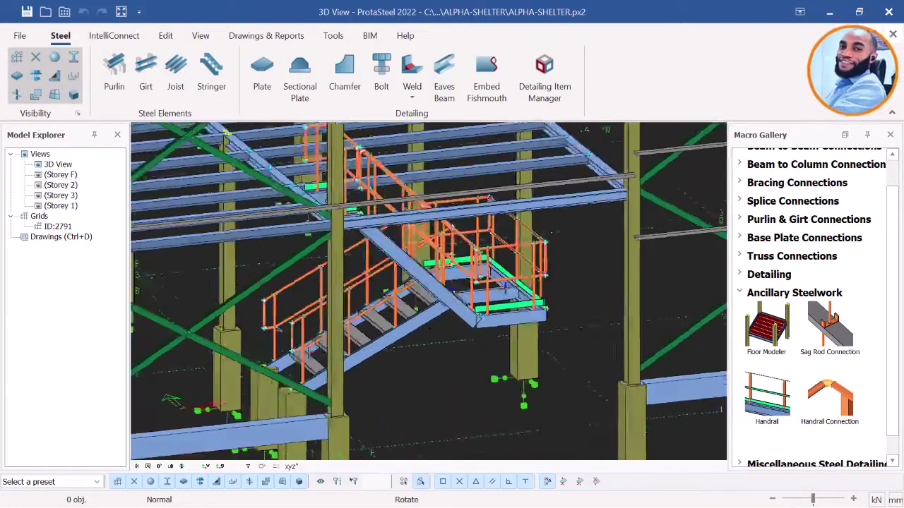
# Examine the lower flight's treads, stringers and handrails from several sides, including their position below the mezzanine.
pyautogui.scroll(1, 418, 319)
pyautogui.scroll(-5, 418, 319)
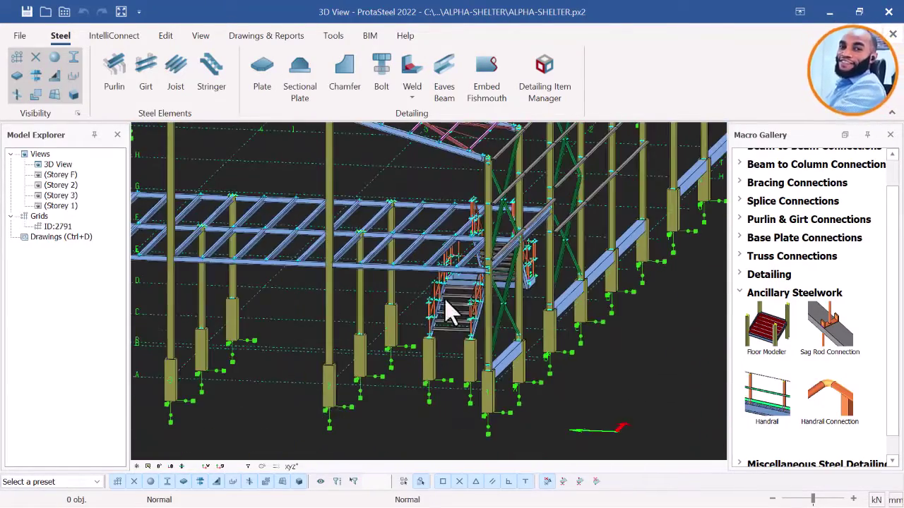
pyautogui.moveTo(423, 317); pyautogui.dragTo(451, 317, button='middle')
pyautogui.scroll(4, 466, 311)
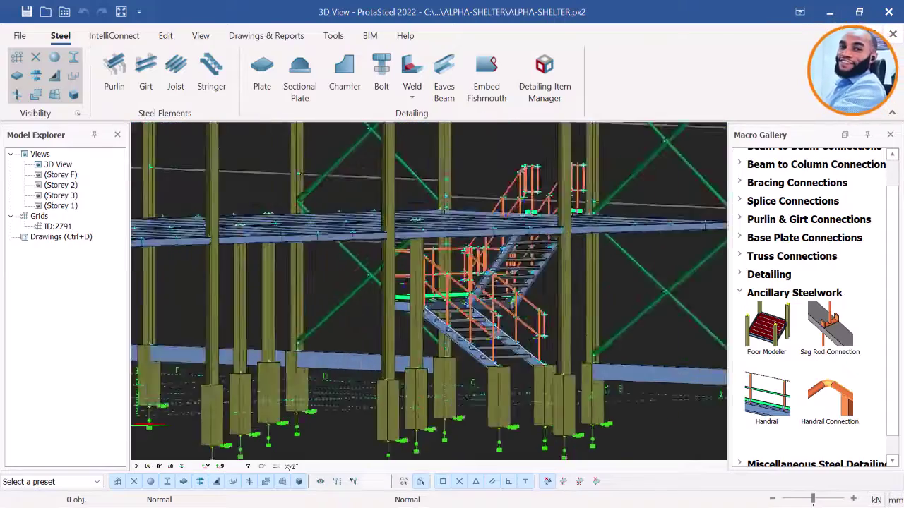
pyautogui.scroll(3, 553, 417)
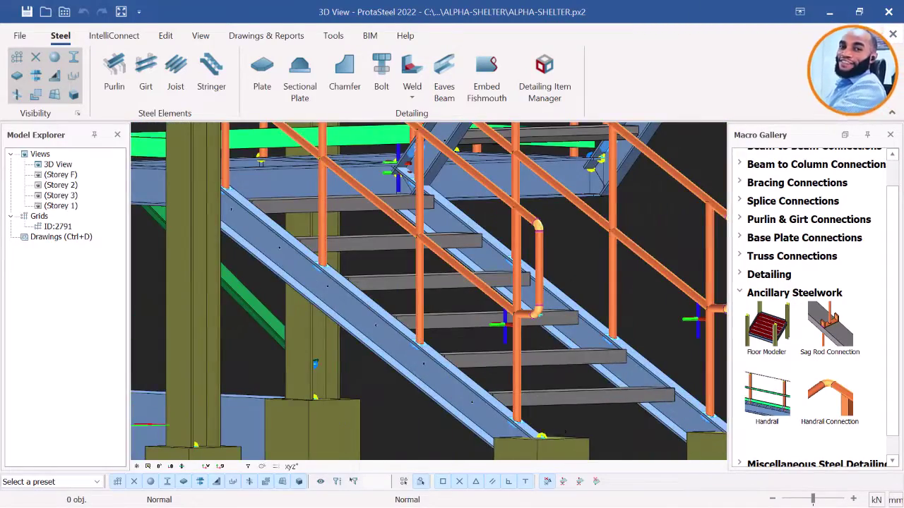
pyautogui.scroll(-5, 526, 348)
pyautogui.scroll(3, 507, 319)
pyautogui.moveTo(503, 324); pyautogui.dragTo(445, 324, button='middle')
pyautogui.scroll(-5, 498, 319)
pyautogui.moveTo(500, 319); pyautogui.dragTo(350, 332, button='middle')
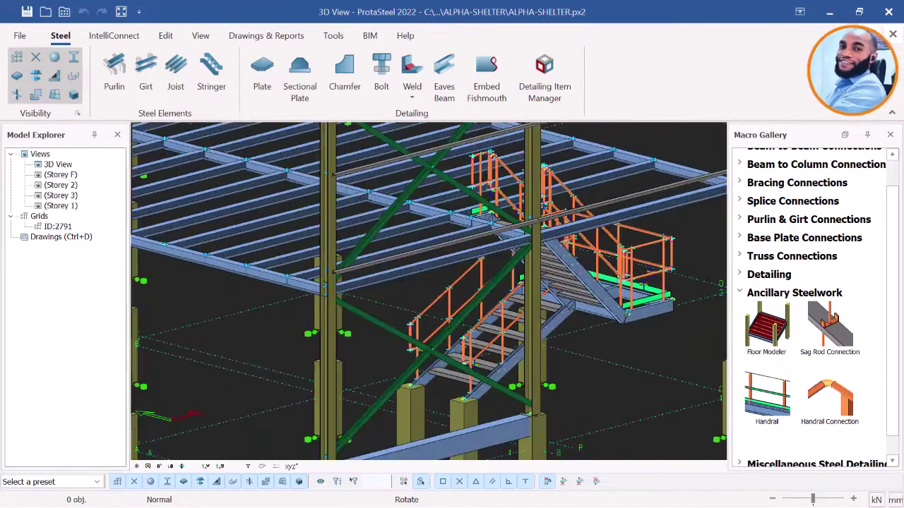
# Examine the mezzanine floor's beams beside the staircase and the overall building frame.
pyautogui.scroll(-5, 461, 310)
pyautogui.scroll(8, 379, 314)
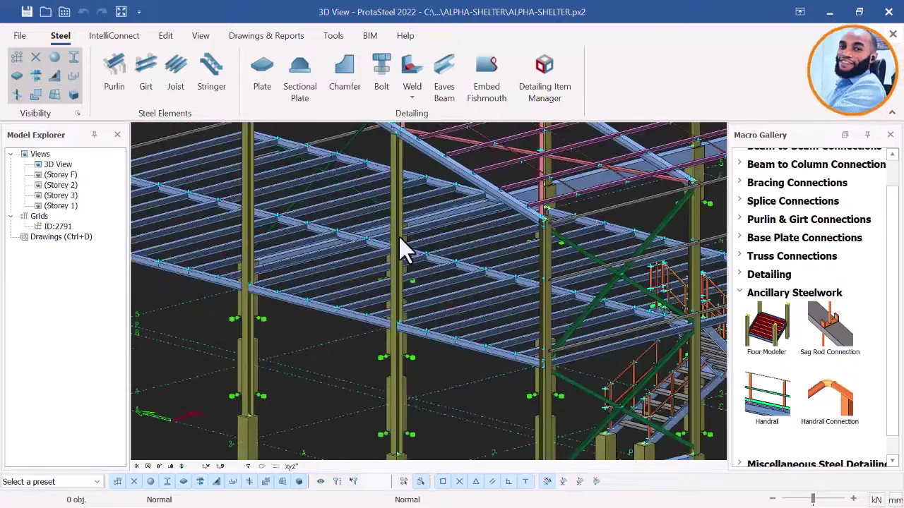
pyautogui.scroll(-6, 511, 268)
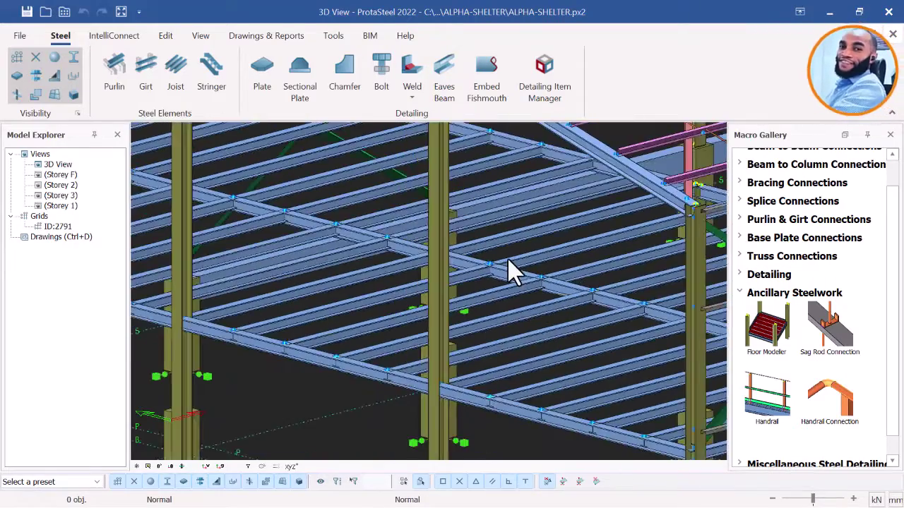
pyautogui.scroll(-4, 507, 262)
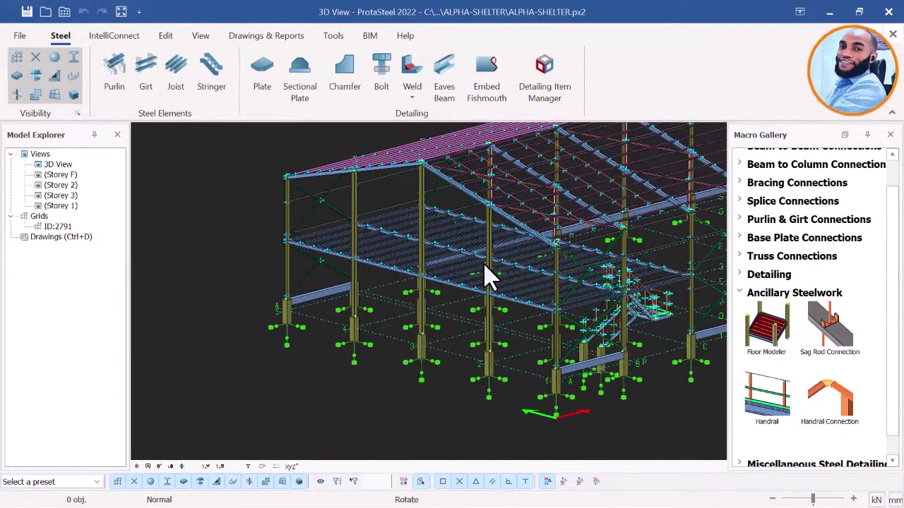